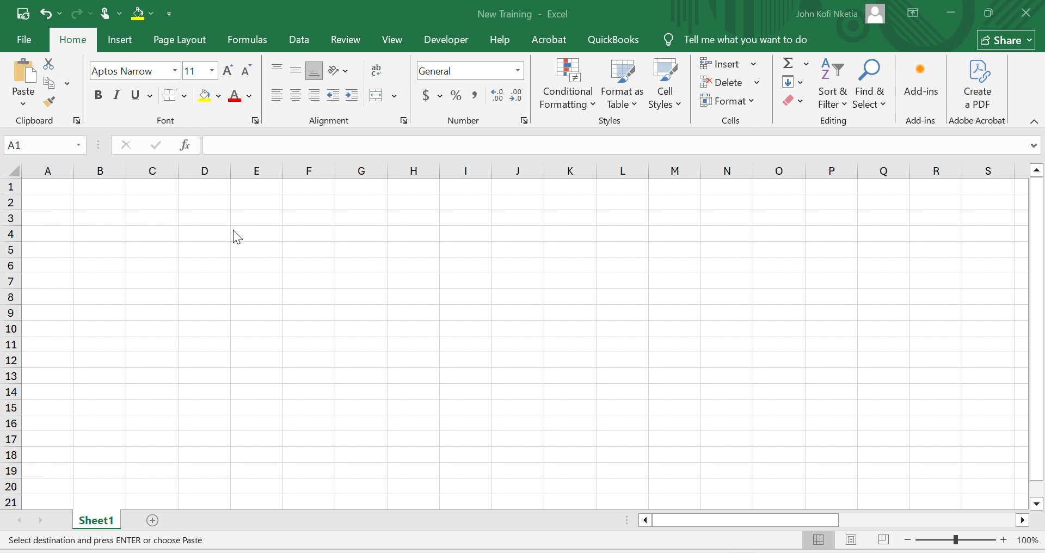
# - Paste the copied header row starting at A3 and autofit columns B to E to their headings
pyautogui.click(47, 217)
pyautogui.hotkey('ctrl', 'v')
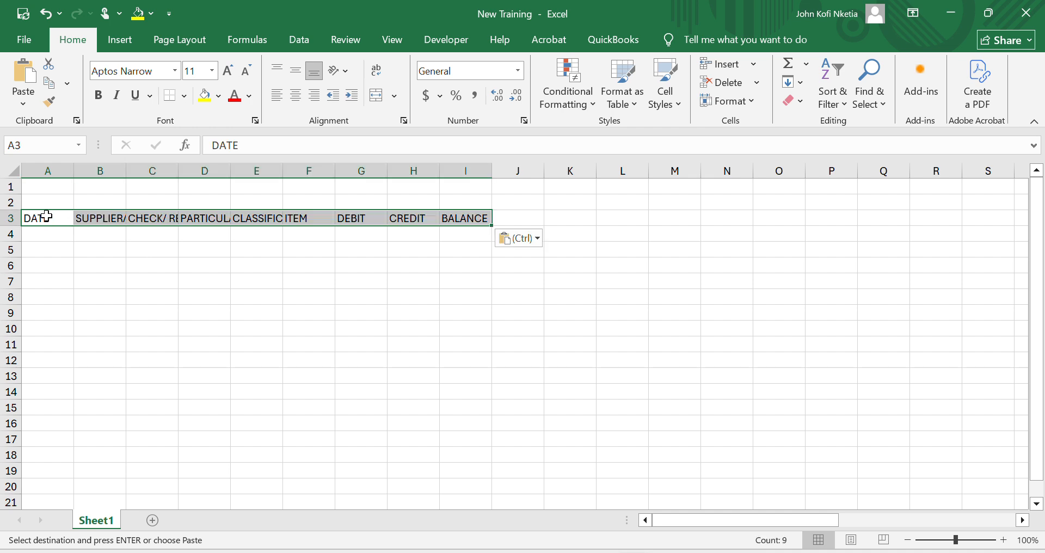
pyautogui.doubleClick(125, 166)
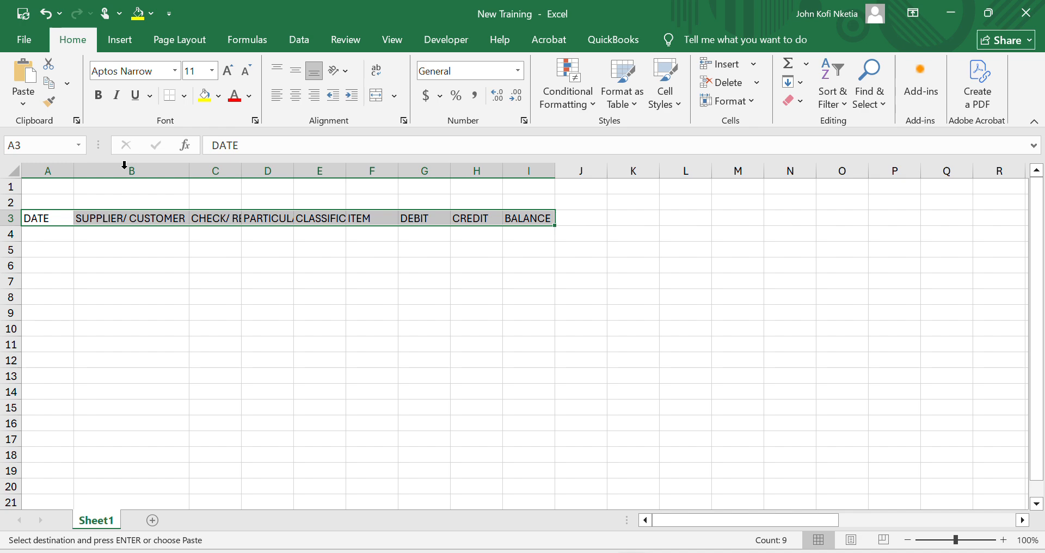
pyautogui.doubleClick(241, 171)
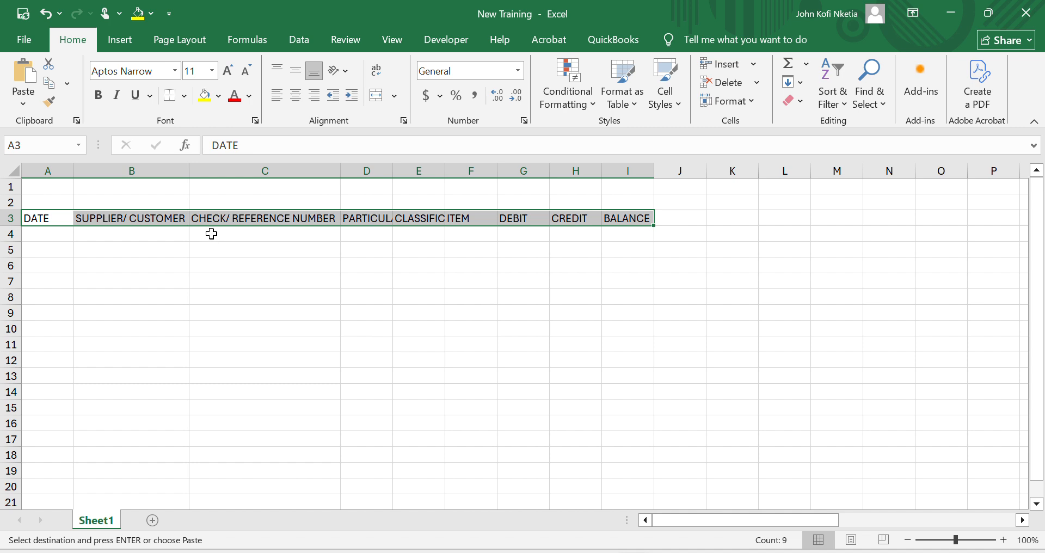
pyautogui.doubleClick(393, 169)
pyautogui.doubleClick(465, 170)
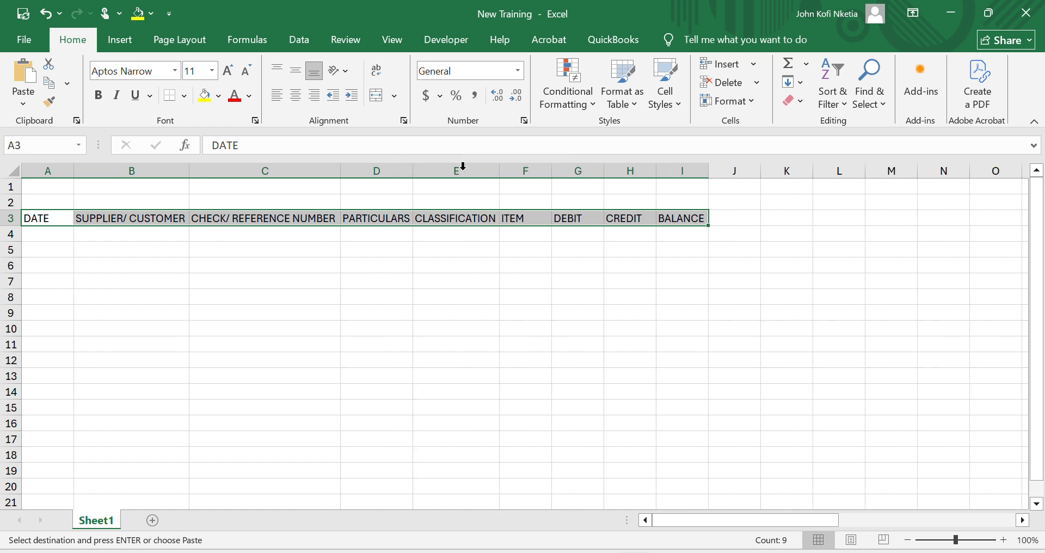
# - Change the CLASSIFICATION heading in E3 to MAIN CLASSIFICATION
pyautogui.click(422, 217)
pyautogui.doubleClick(458, 220)
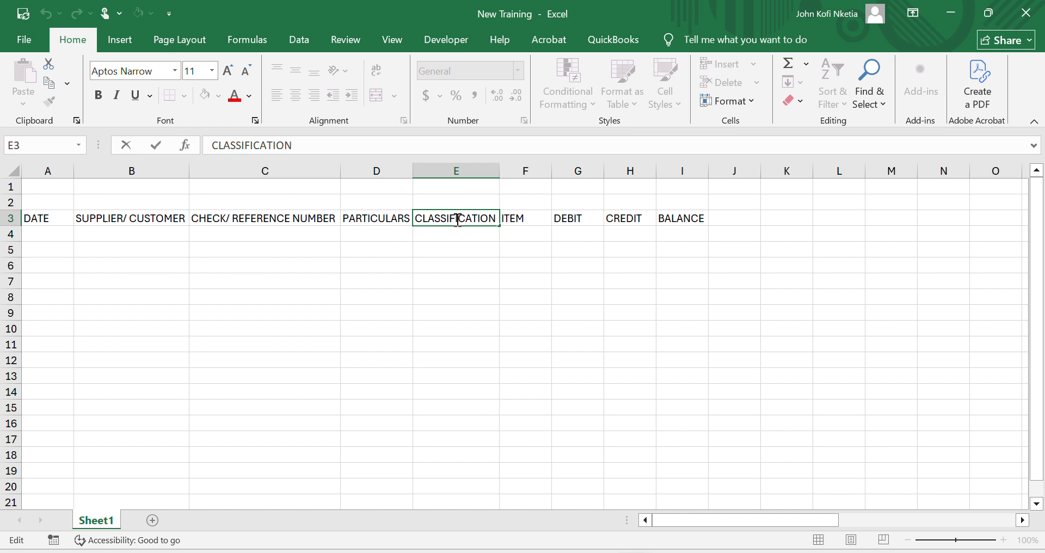
pyautogui.write('main')
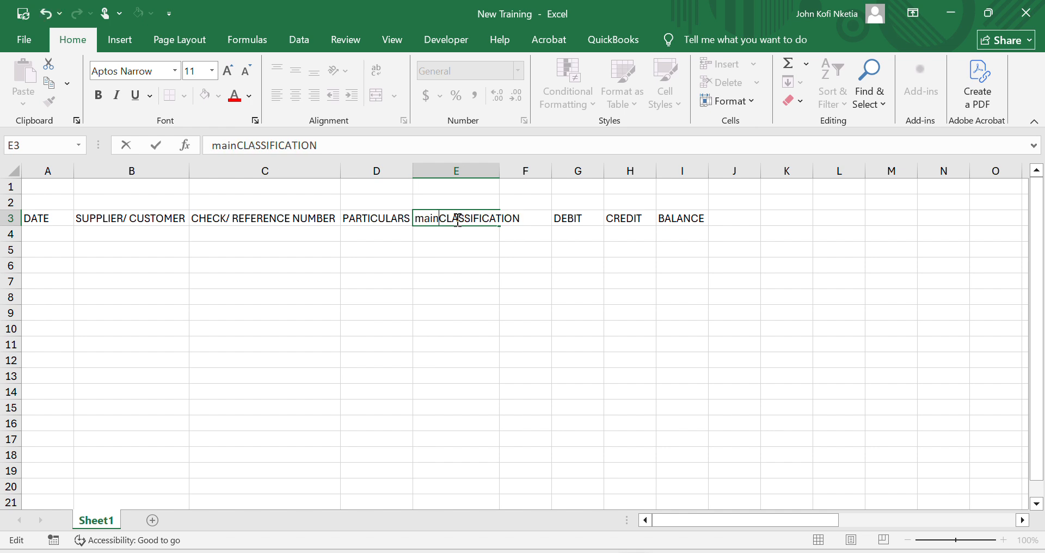
pyautogui.press('BackSpace')
pyautogui.press('BackSpace')
pyautogui.press('BackSpace')
pyautogui.write('MAIN')
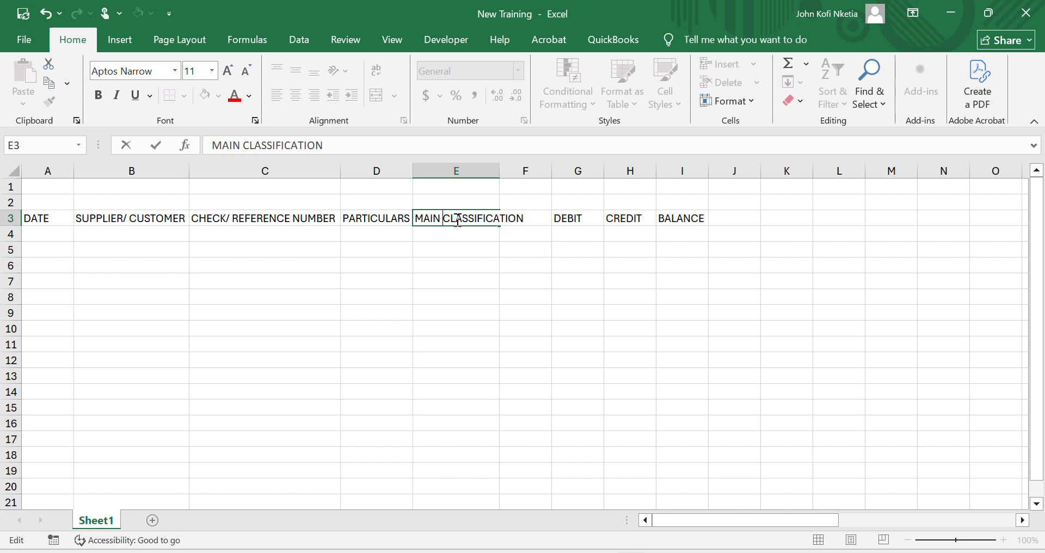
pyautogui.press('Tab')
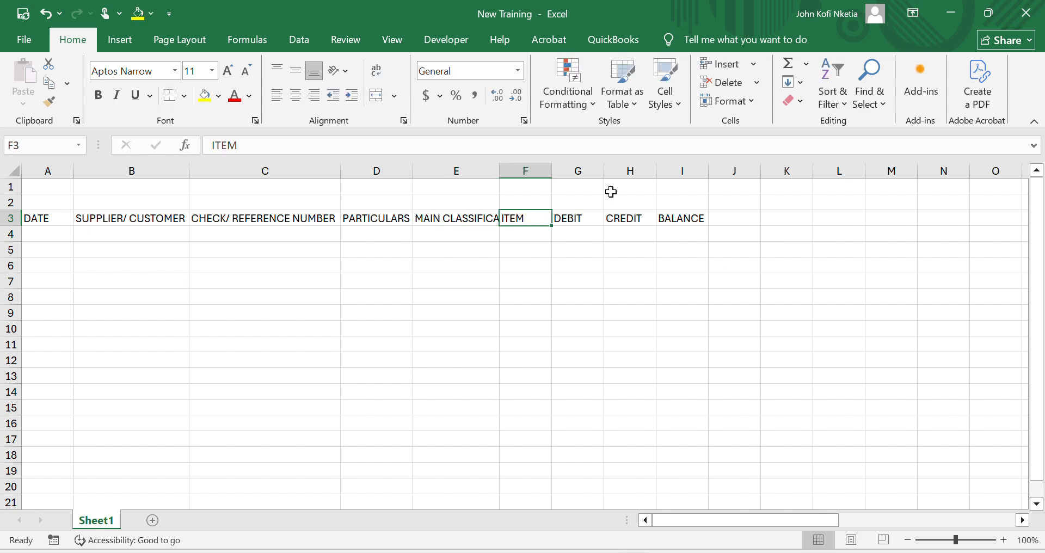
# - Widen the ITEM column to slightly more than the SUPPLIER/ CUSTOMER column and autofit the MAIN CLASSIFICATION column
pyautogui.moveTo(552, 171); pyautogui.dragTo(632, 180)
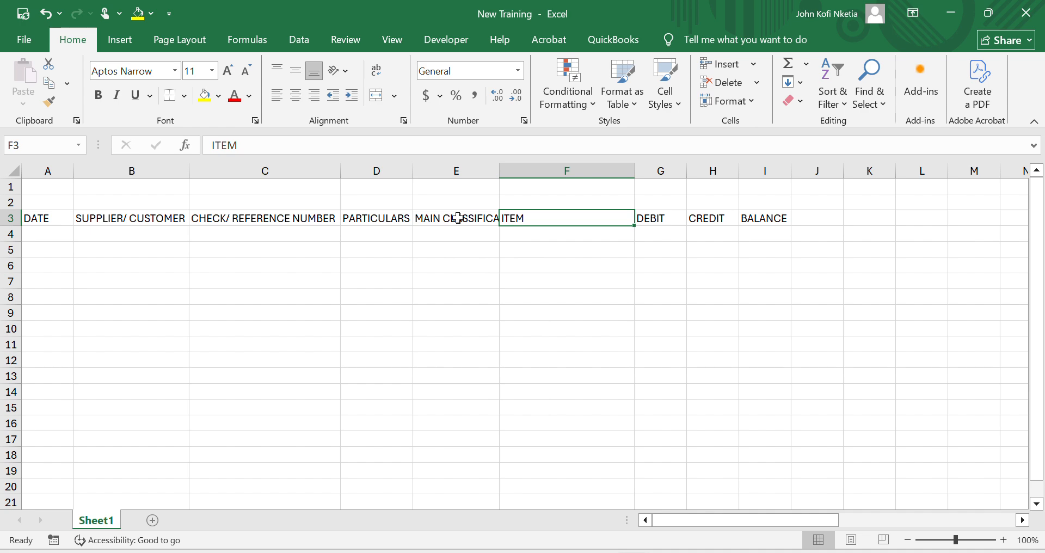
pyautogui.click(481, 252)
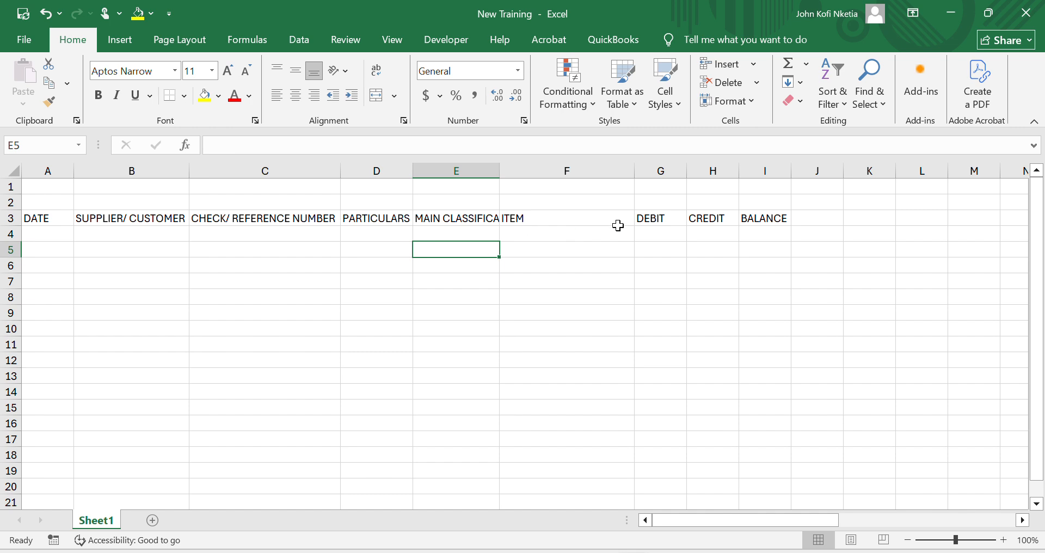
pyautogui.doubleClick(499, 166)
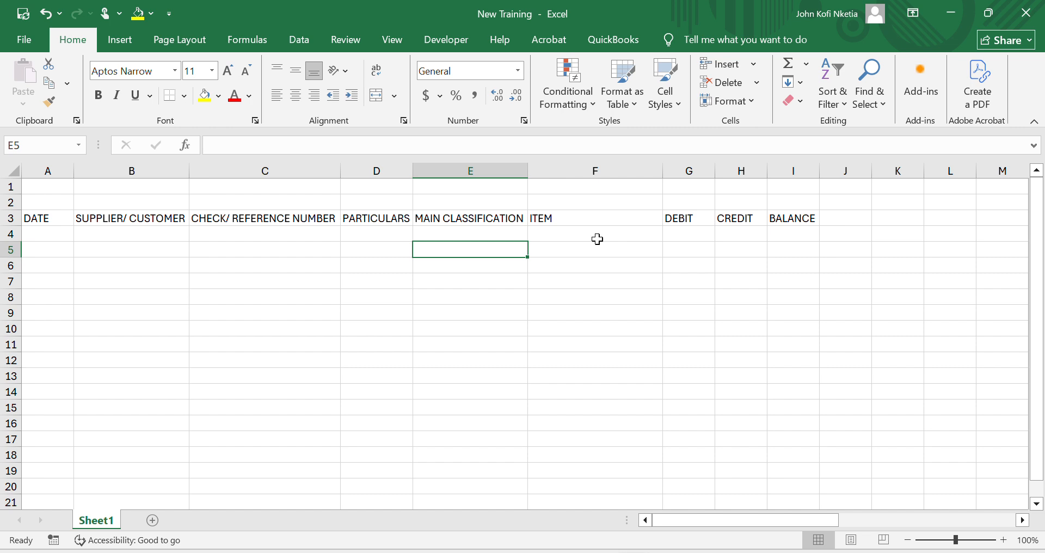
pyautogui.click(508, 215)
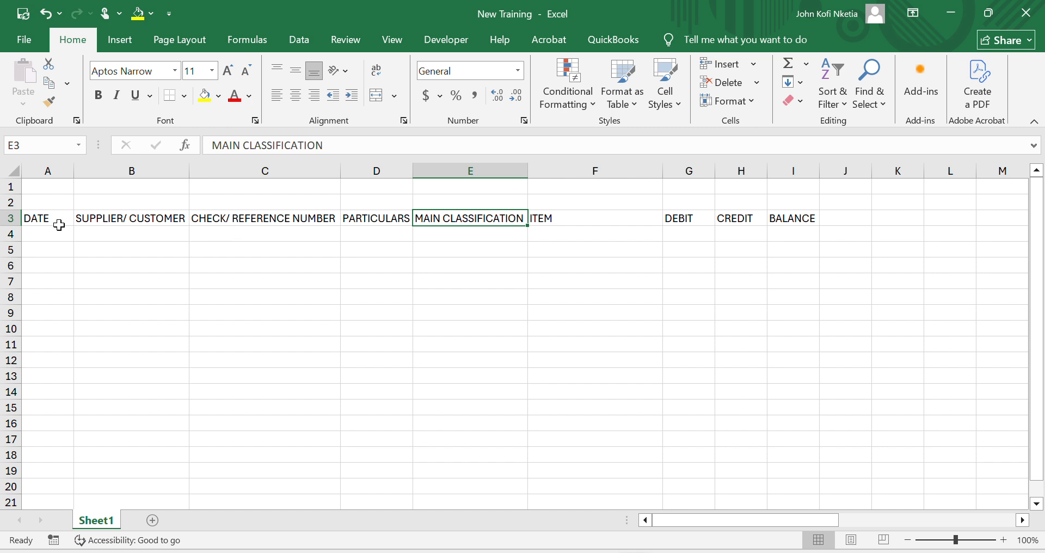
# - Convert the range A3:I4 into a table, using its first row as headers
pyautogui.moveTo(57, 224); pyautogui.dragTo(795, 231)
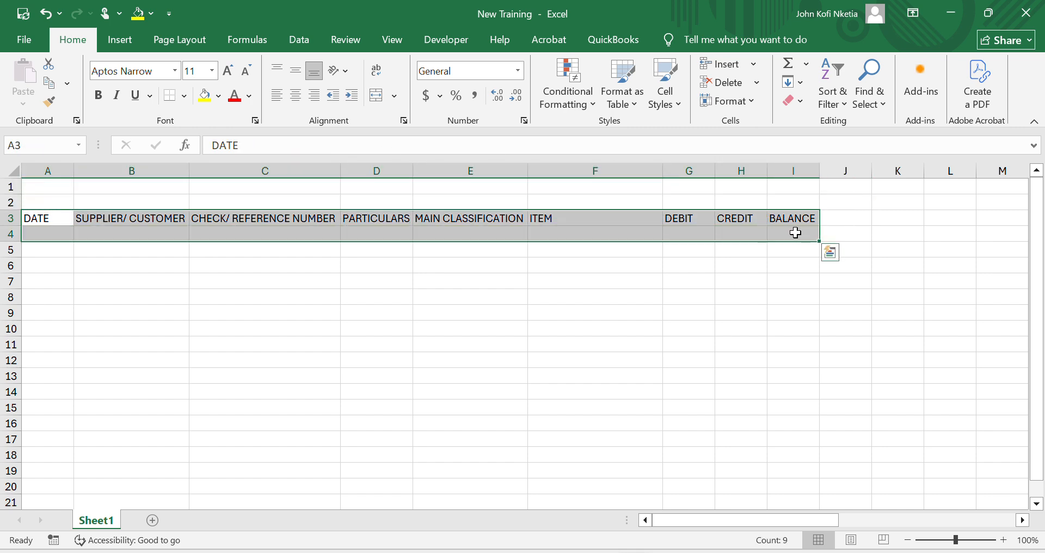
pyautogui.click(142, 42)
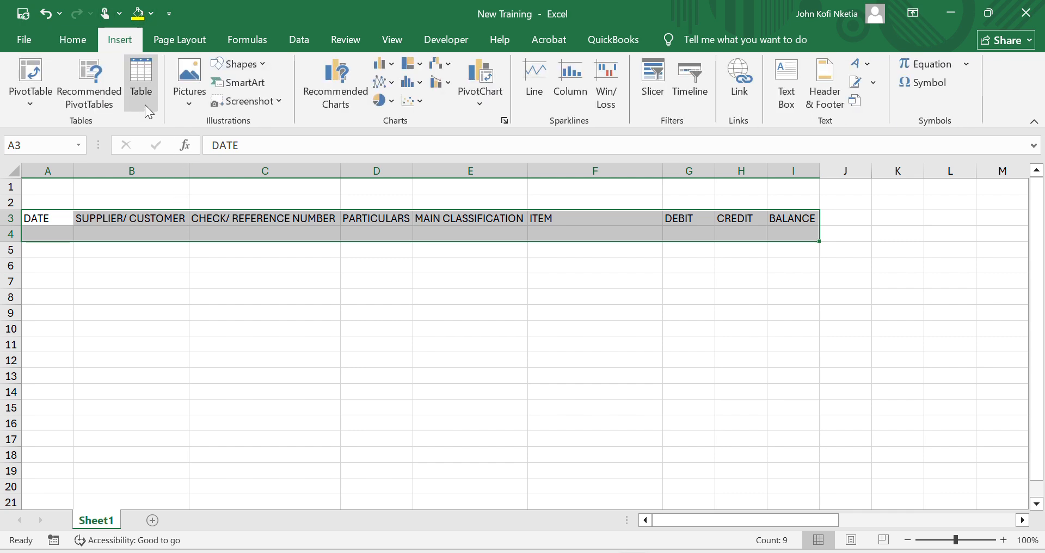
pyautogui.click(145, 103)
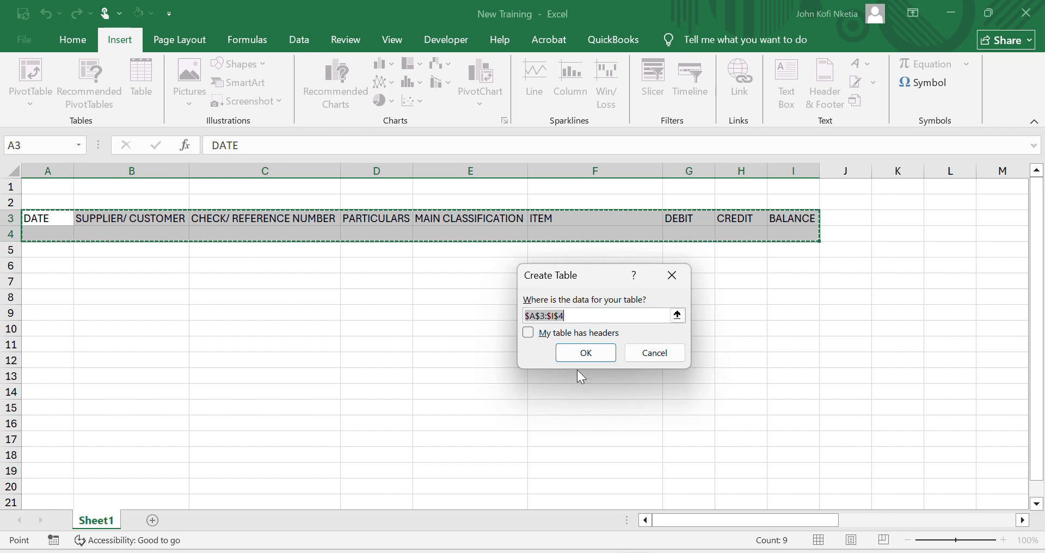
pyautogui.click(534, 333)
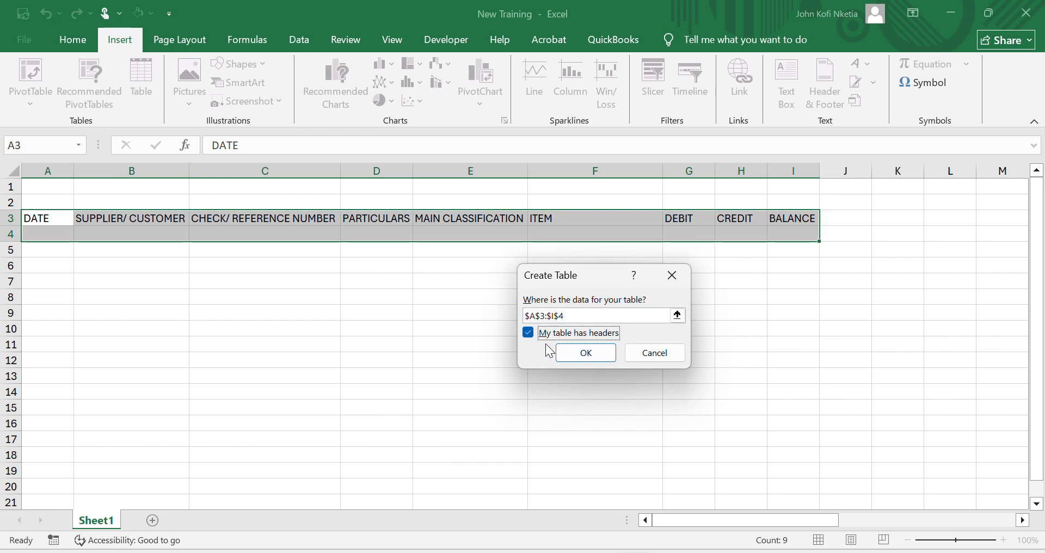
pyautogui.click(578, 355)
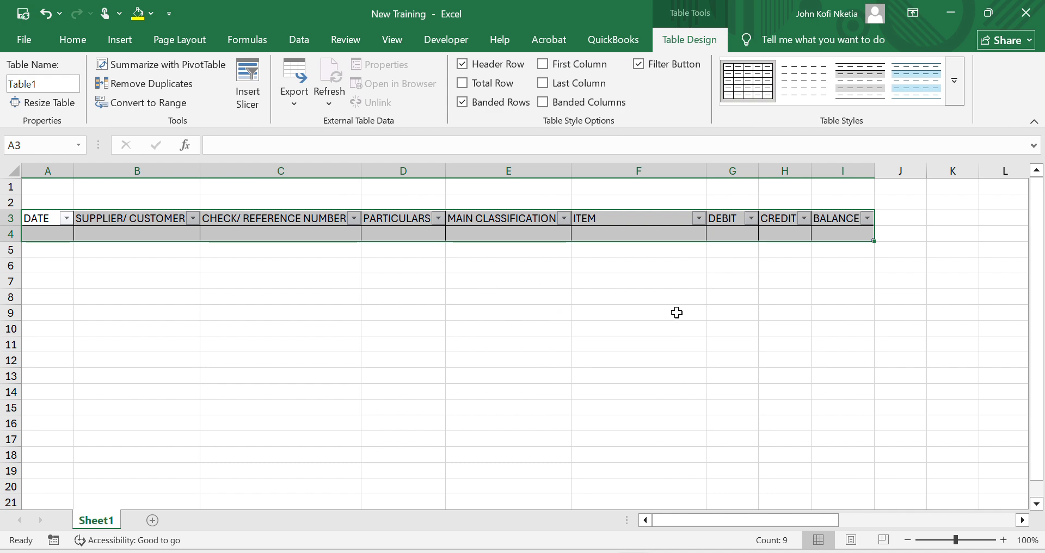
pyautogui.click(767, 319)
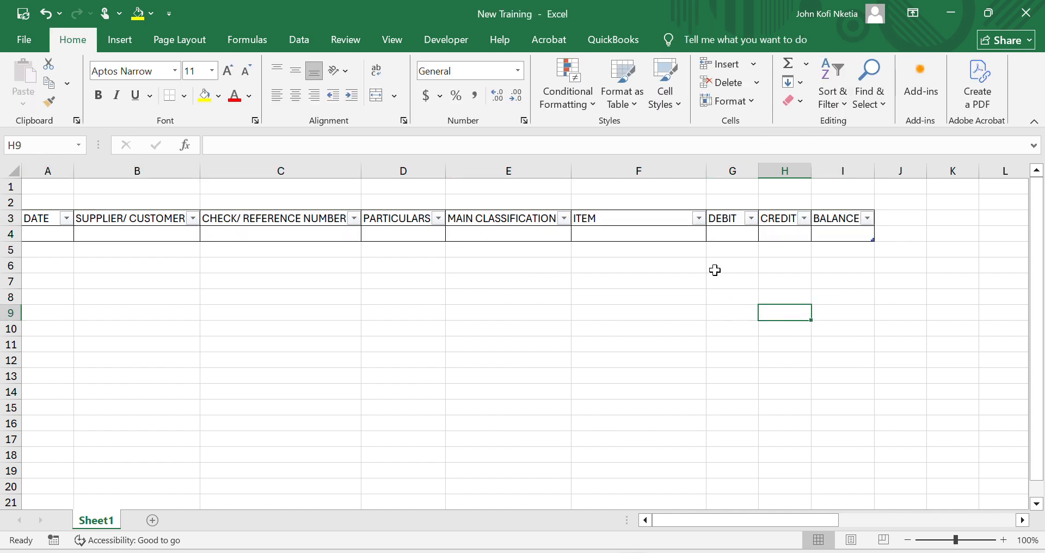
# - Start a new table style for the A3:I4 table and name it Accounting
pyautogui.moveTo(50, 210); pyautogui.dragTo(860, 236)
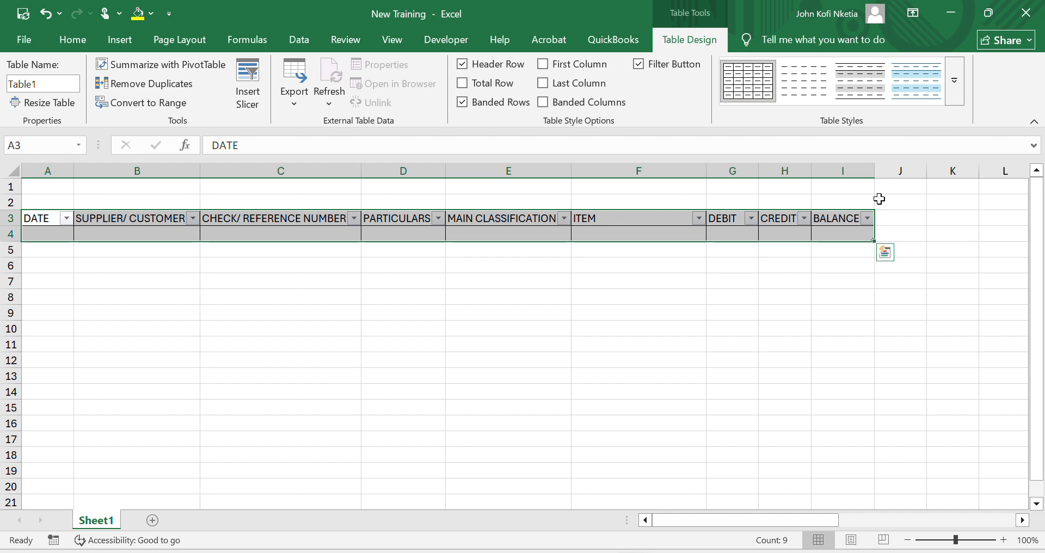
pyautogui.click(959, 95)
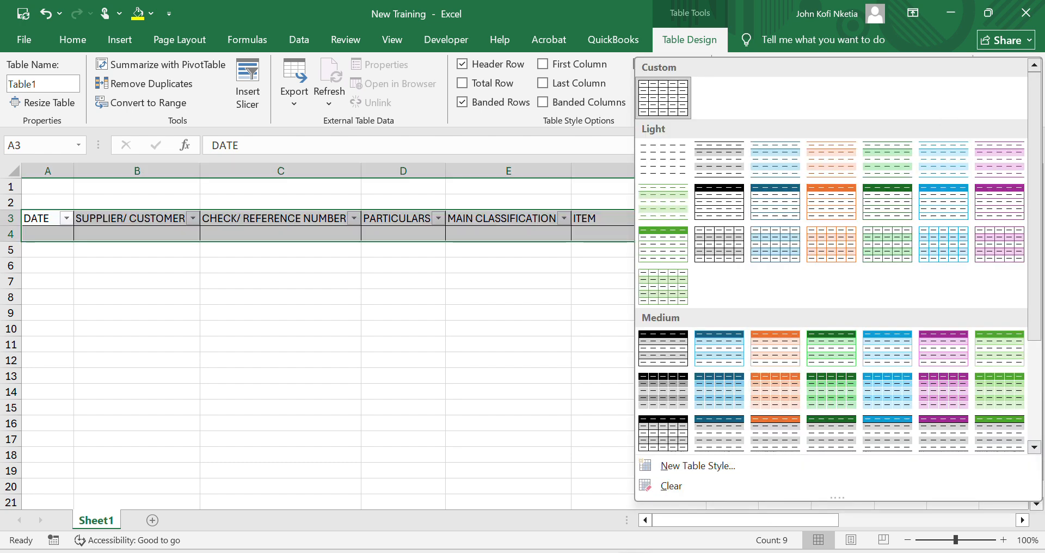
pyautogui.click(726, 465)
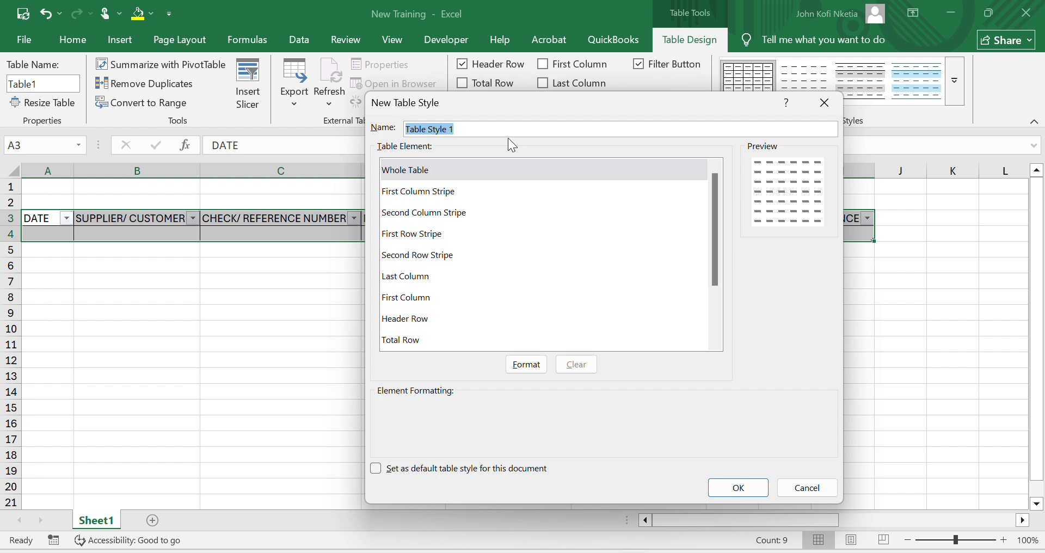
pyautogui.write('Accou')
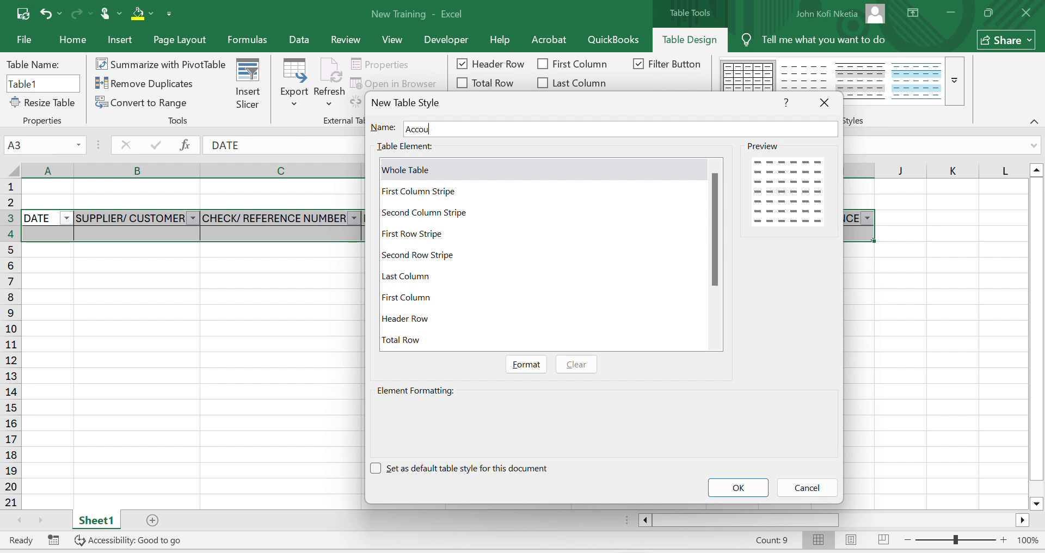
pyautogui.write('nting')
# - Give the style's Whole Table element outline and inside borders in a medium solid line, and choose dark blue as the line color
pyautogui.click(529, 366)
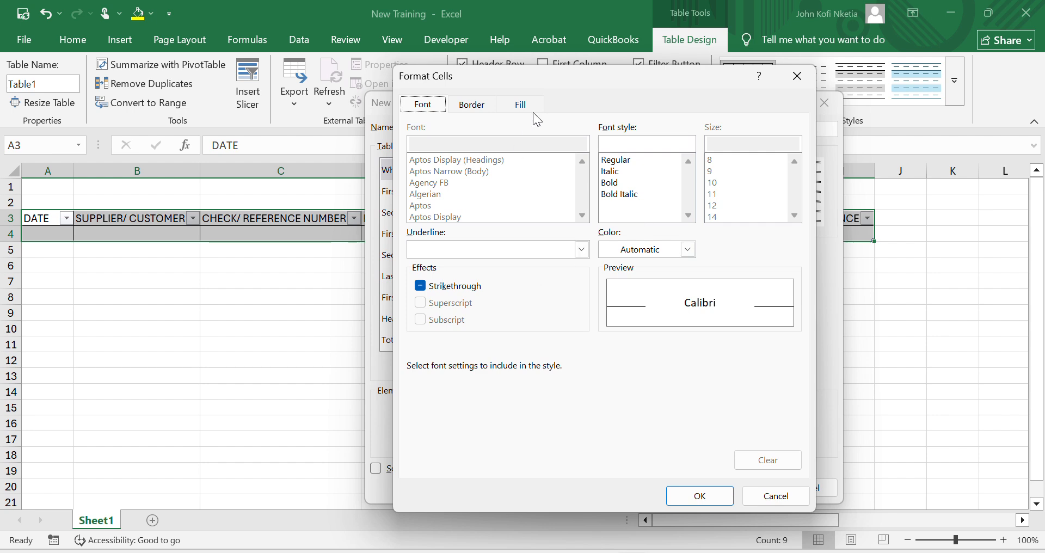
pyautogui.click(527, 108)
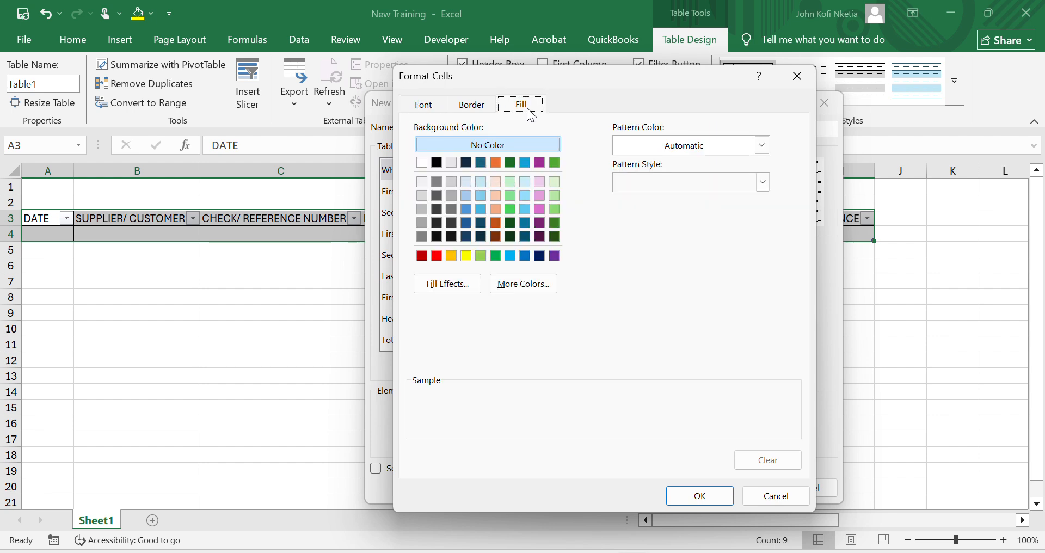
pyautogui.click(409, 106)
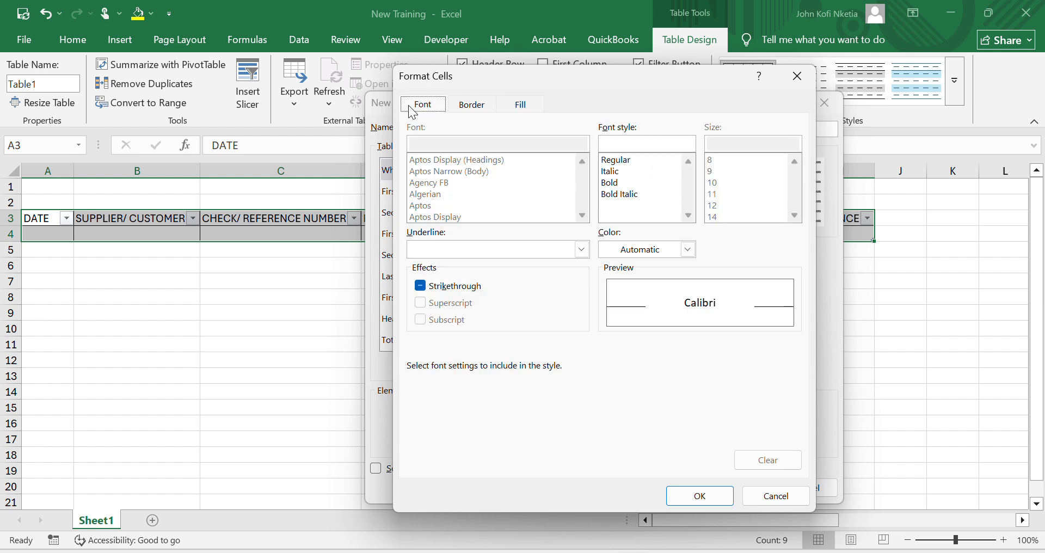
pyautogui.click(478, 105)
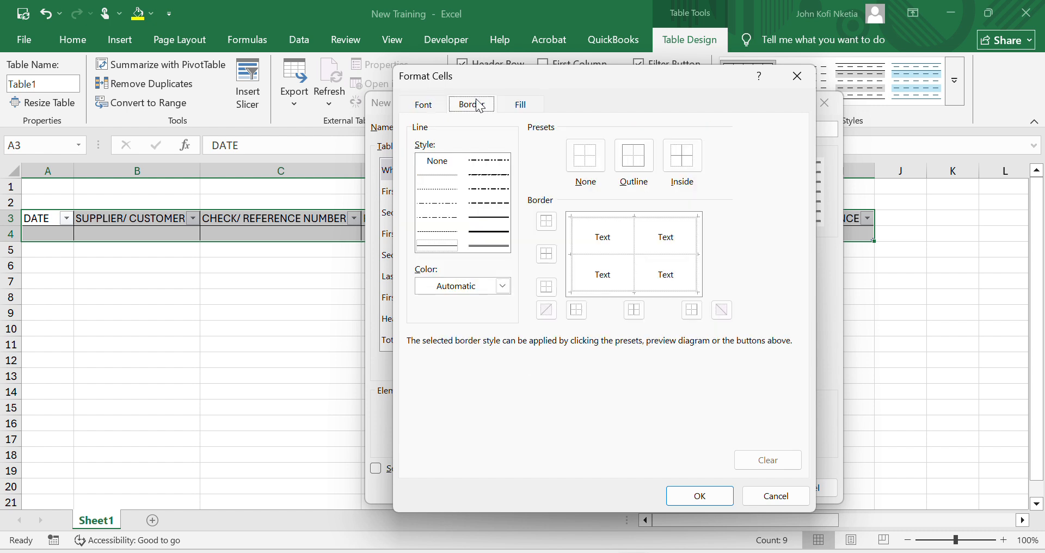
pyautogui.click(523, 107)
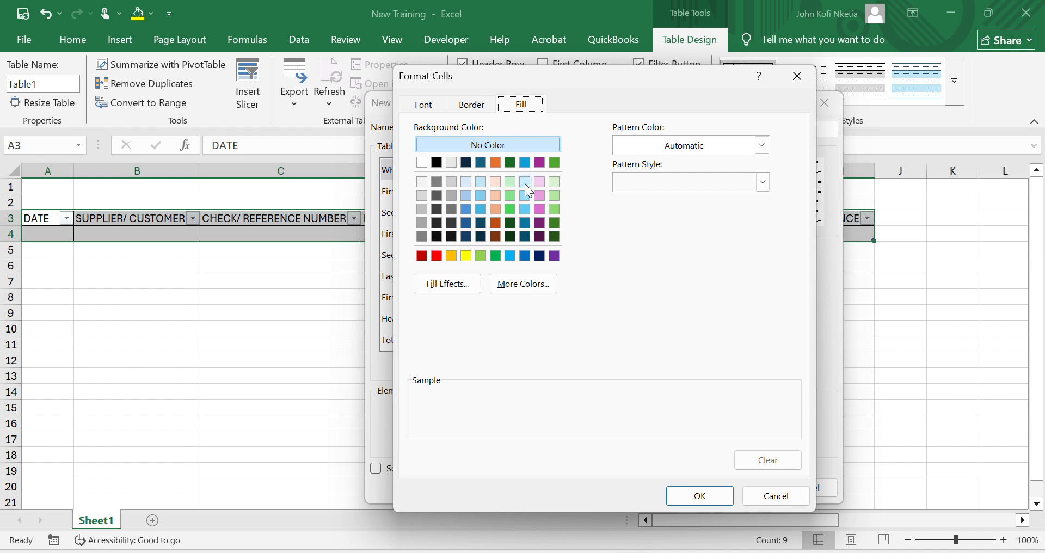
pyautogui.click(482, 109)
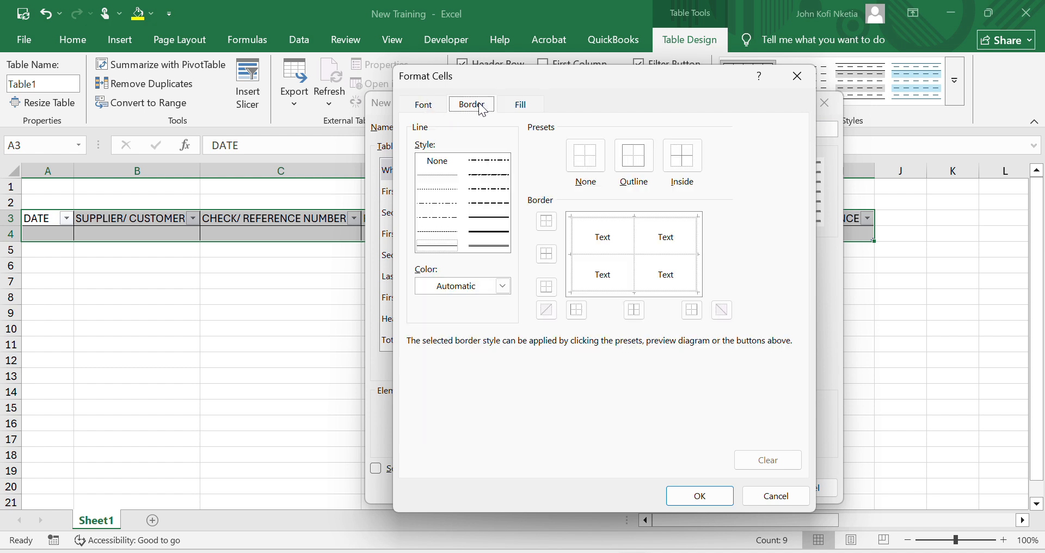
pyautogui.click(490, 218)
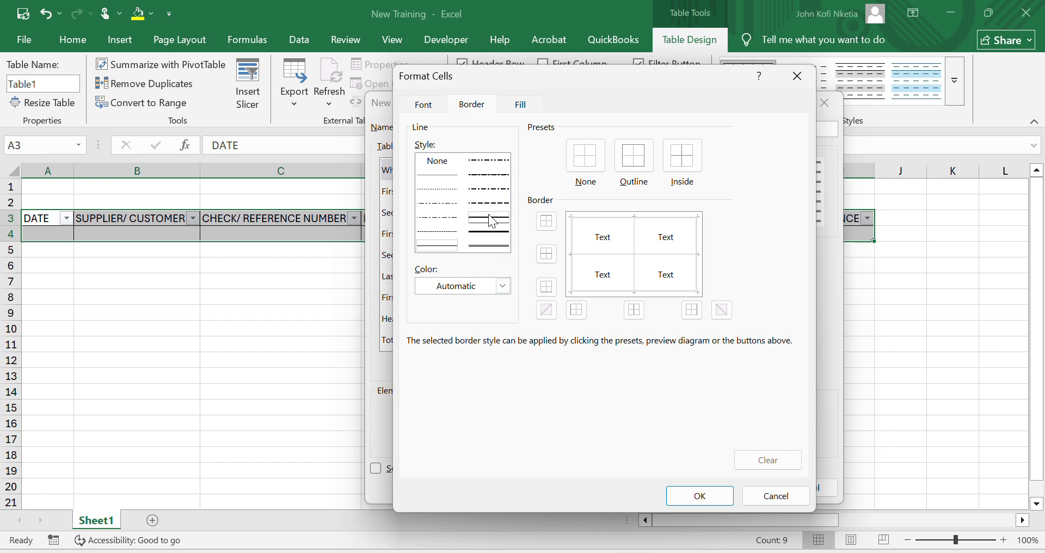
pyautogui.click(632, 161)
pyautogui.click(690, 170)
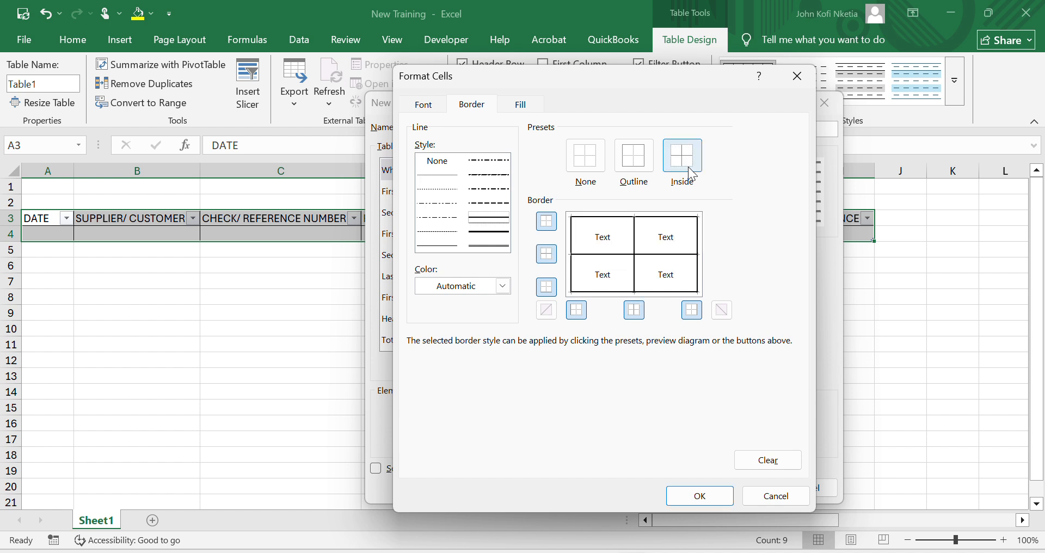
pyautogui.click(503, 286)
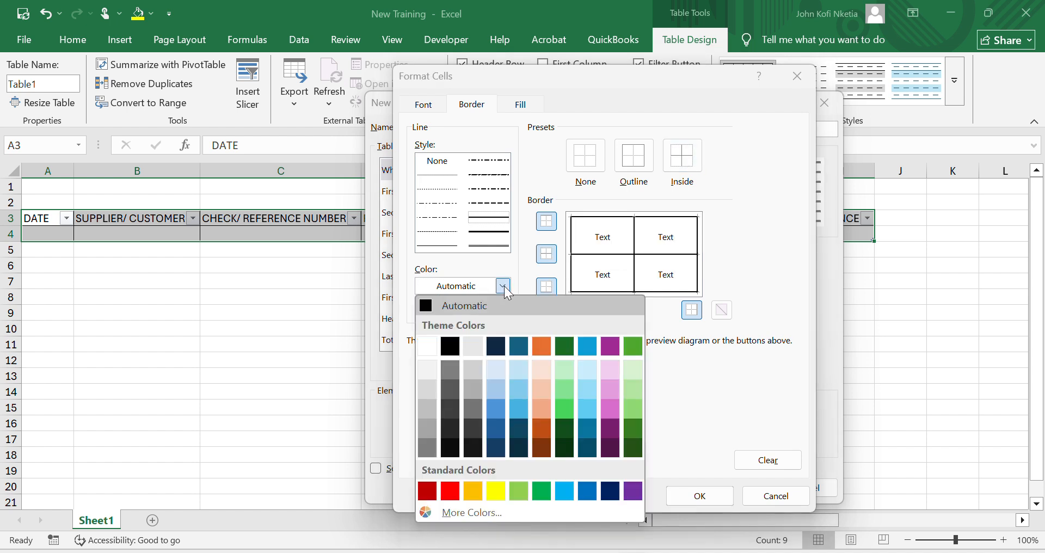
pyautogui.click(496, 427)
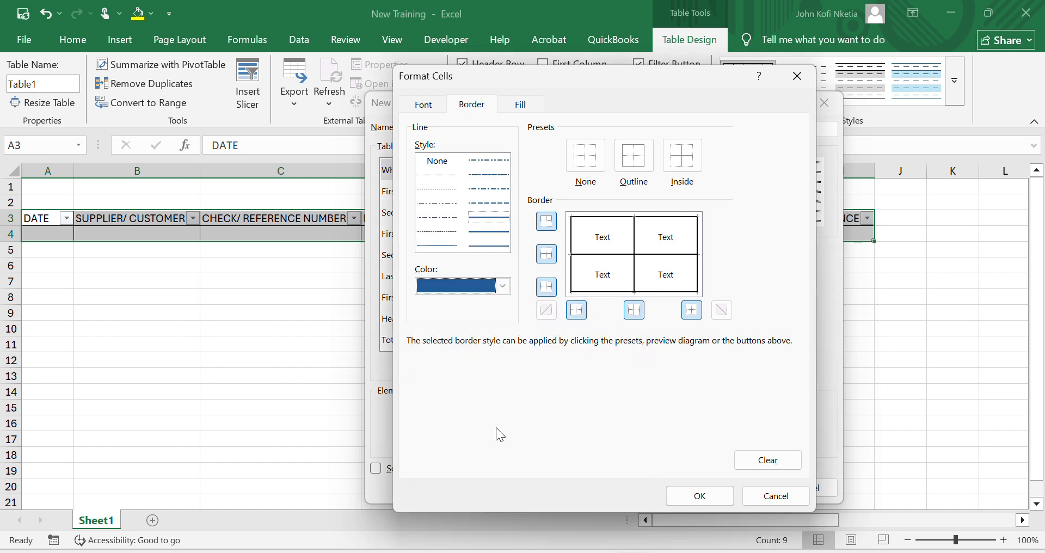
pyautogui.click(699, 495)
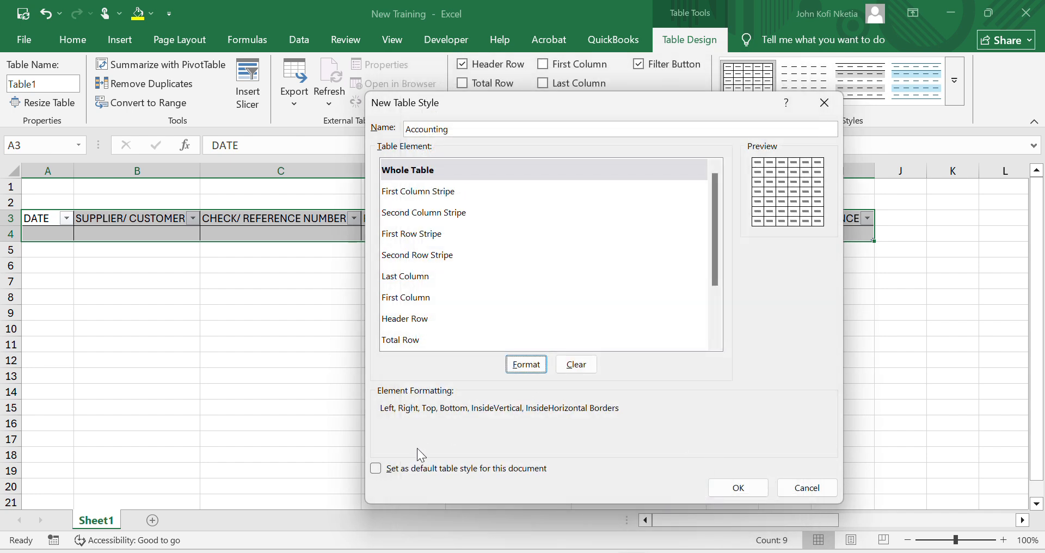
# - Make the Accounting style the default table style for this document and save it
pyautogui.click(390, 471)
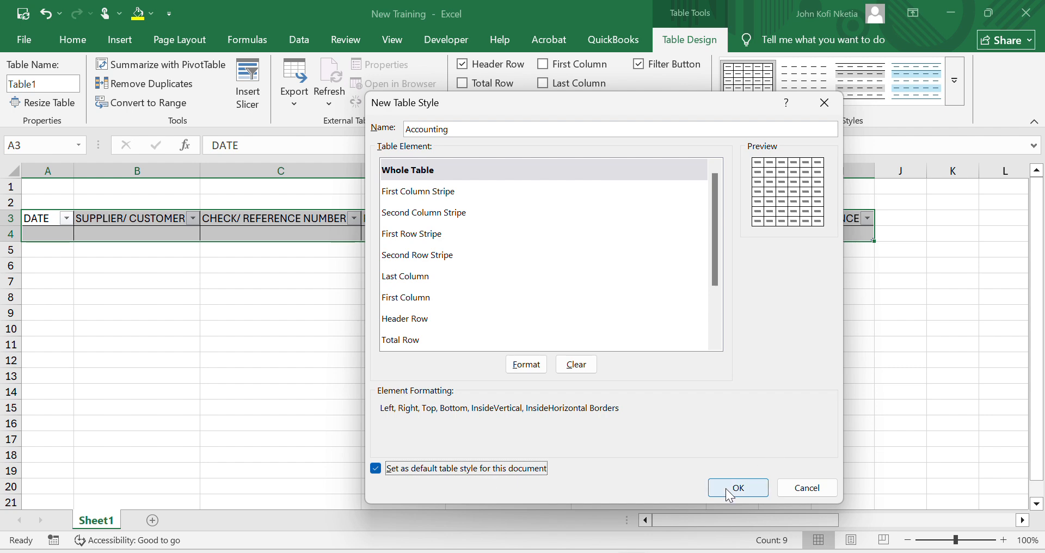
pyautogui.click(750, 486)
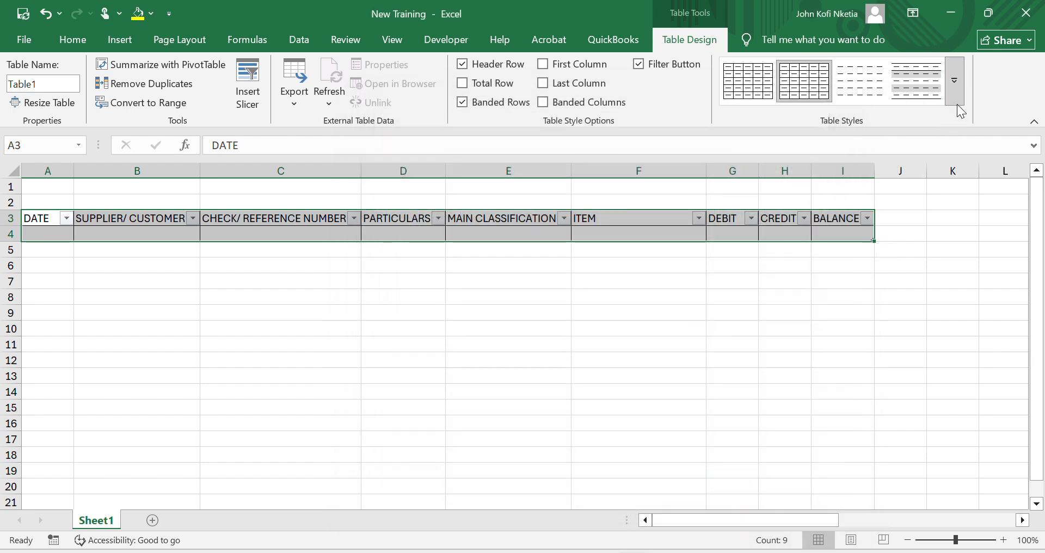
# - Apply the first style in the Custom group to the table in A3:I4
pyautogui.click(956, 102)
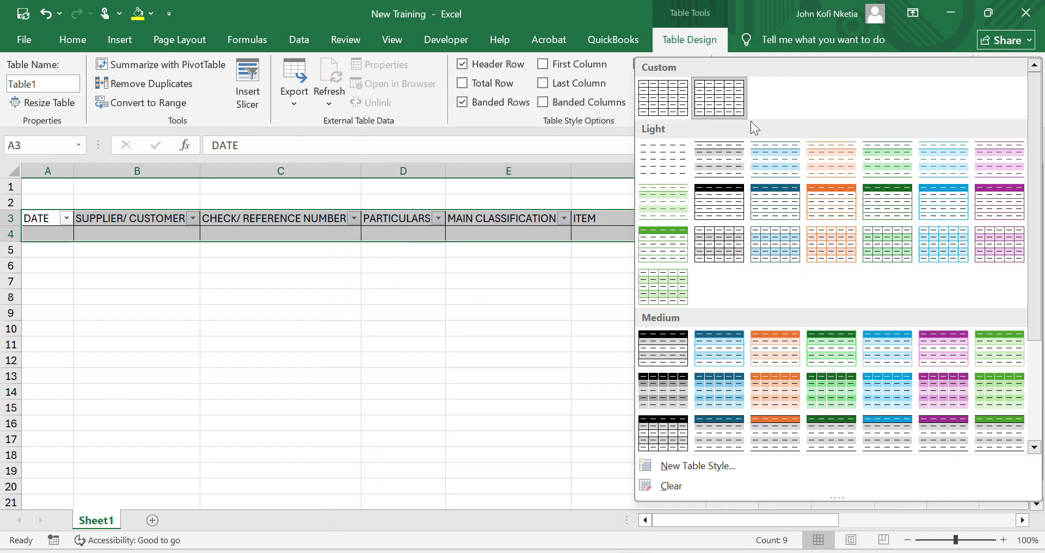
pyautogui.click(673, 103)
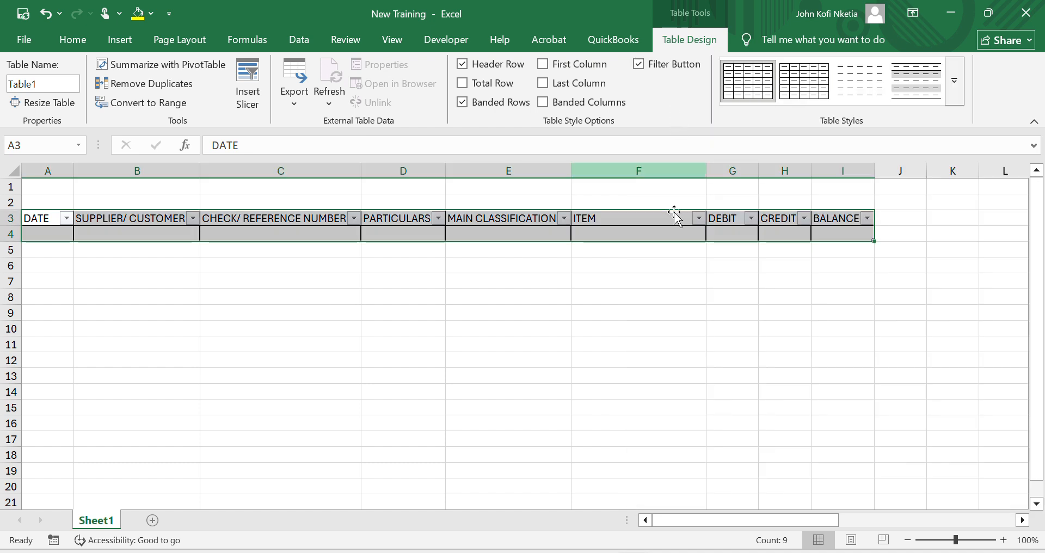
pyautogui.click(505, 228)
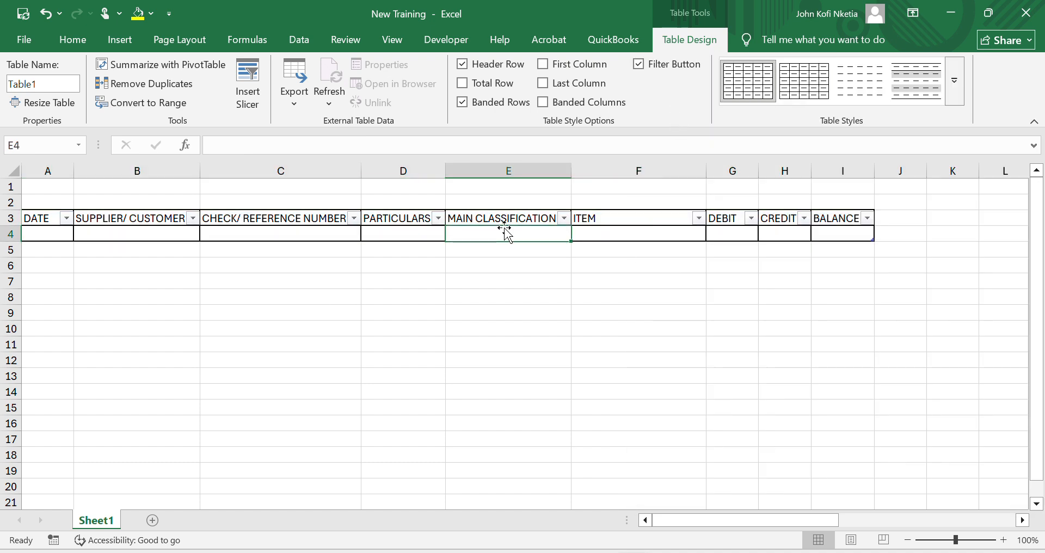
pyautogui.click(57, 233)
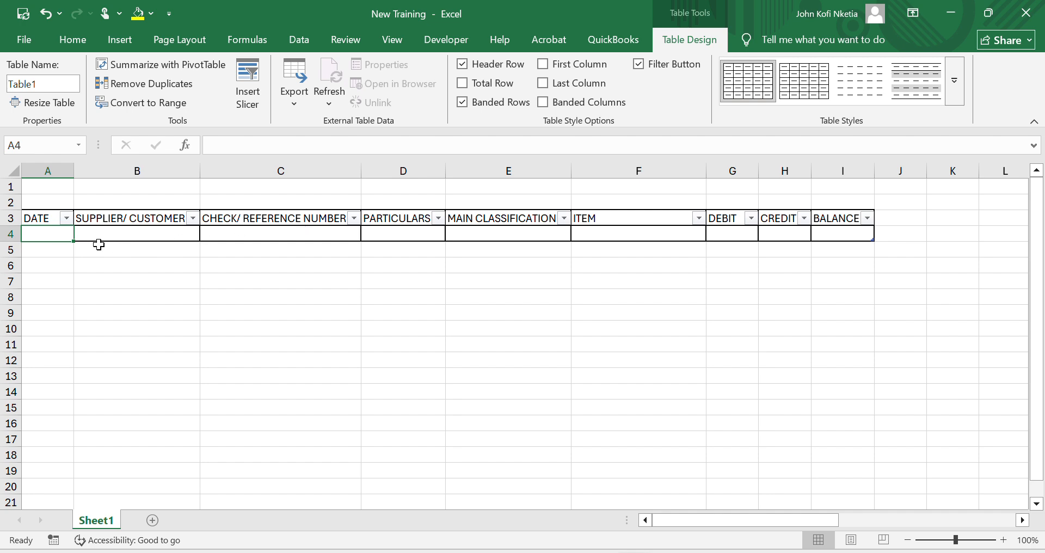
pyautogui.click(53, 251)
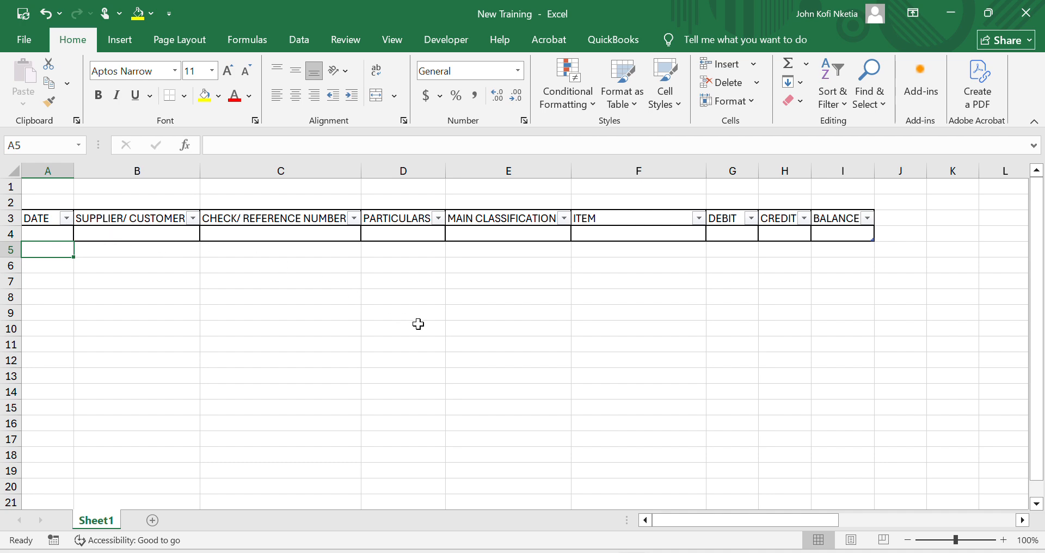
pyautogui.click(51, 230)
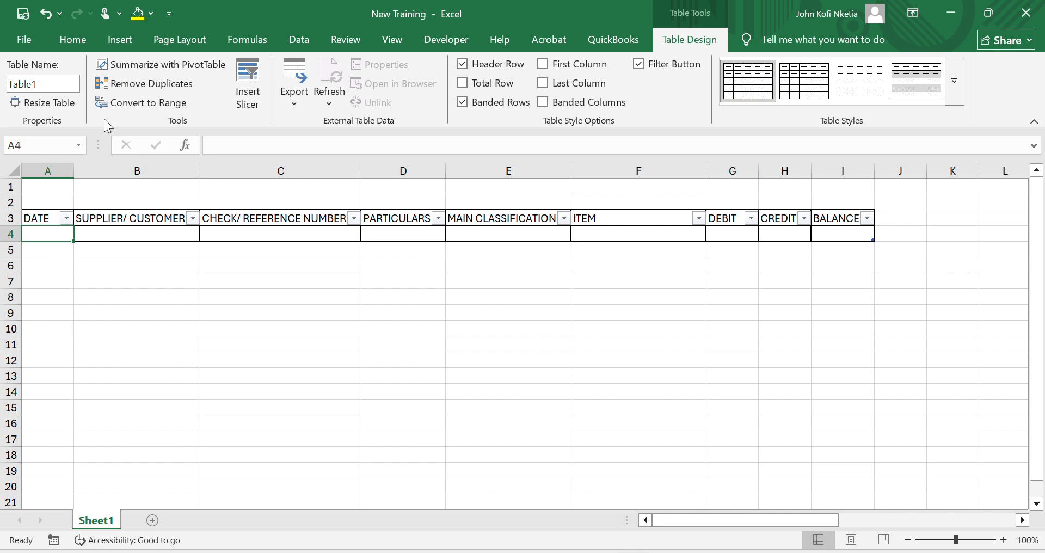
# - Start a new conditional formatting rule for A4:I4 that uses a formula to determine which cells to format
pyautogui.click(75, 39)
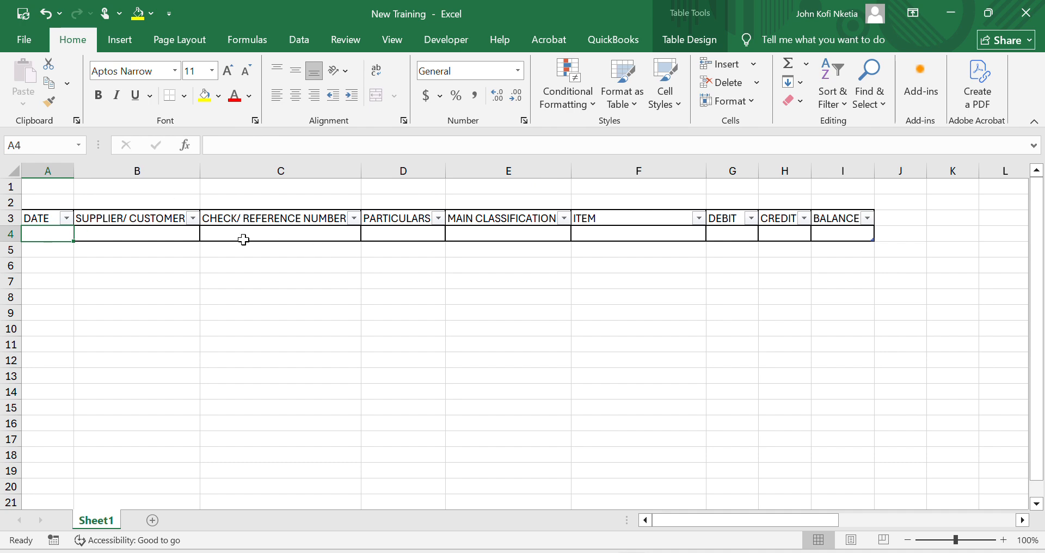
pyautogui.moveTo(50, 233); pyautogui.dragTo(843, 230)
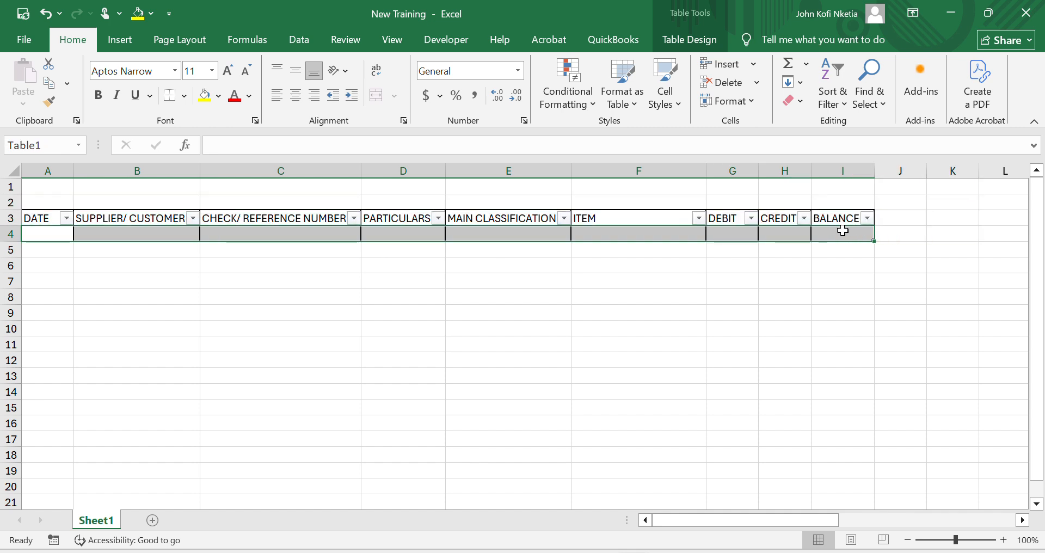
pyautogui.click(559, 97)
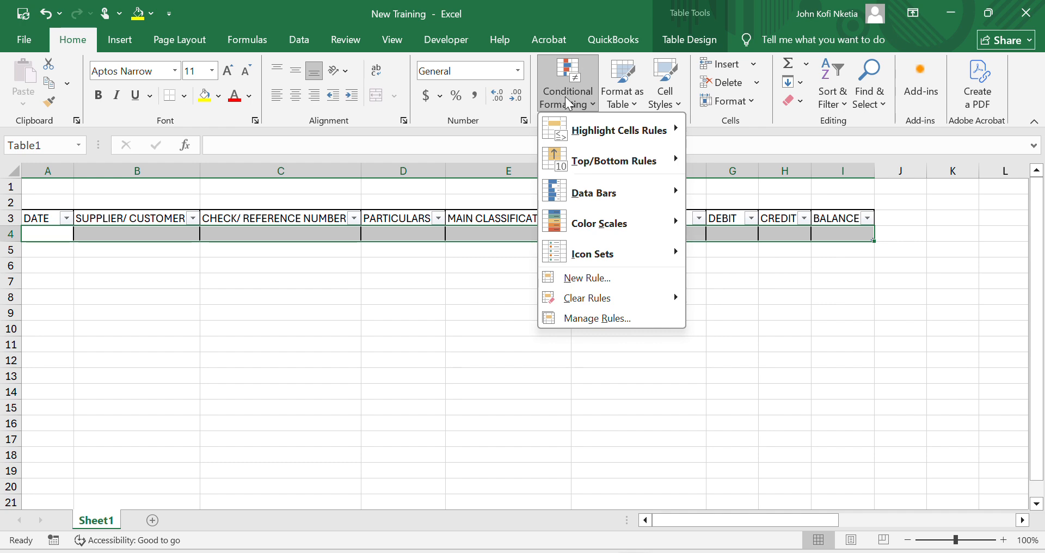
pyautogui.click(622, 282)
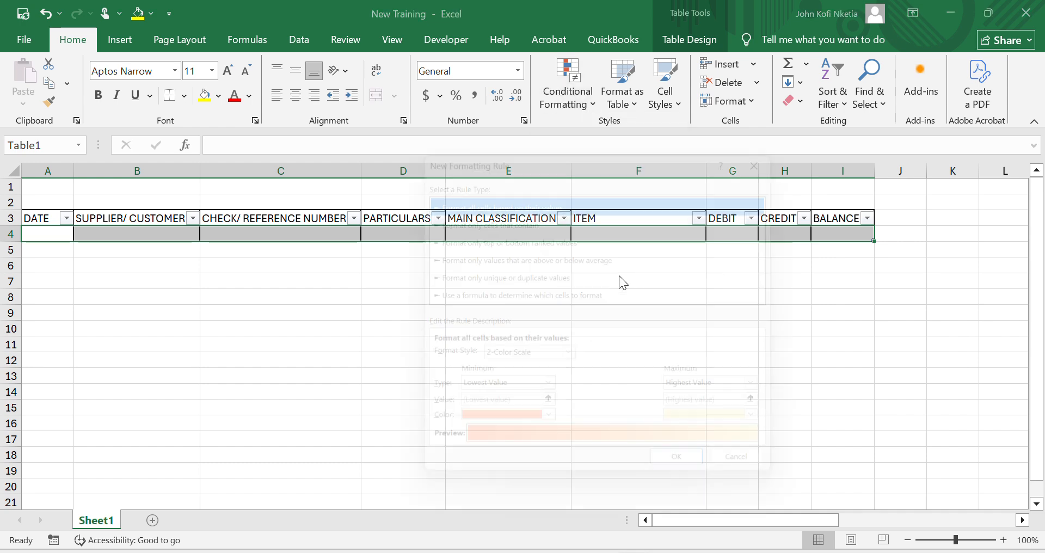
pyautogui.moveTo(559, 145); pyautogui.dragTo(771, 67)
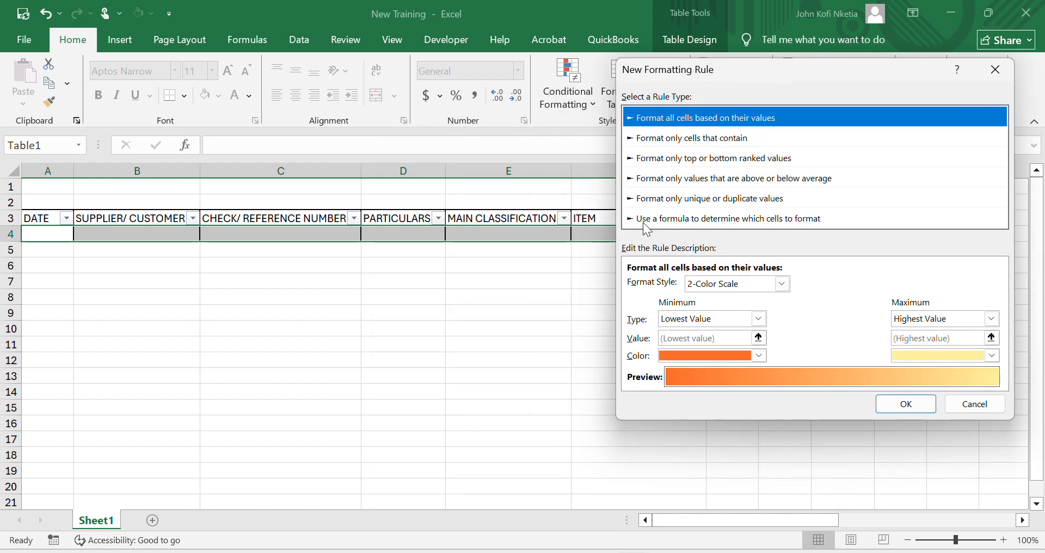
pyautogui.click(727, 220)
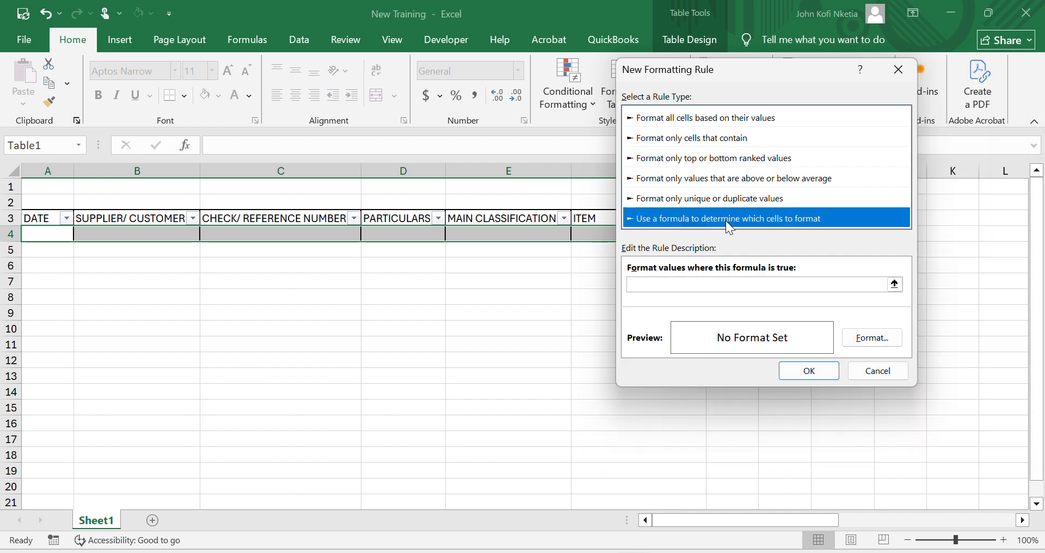
# - Enter =counta($A3)>0 as the formula of the new formatting rule
pyautogui.click(709, 290)
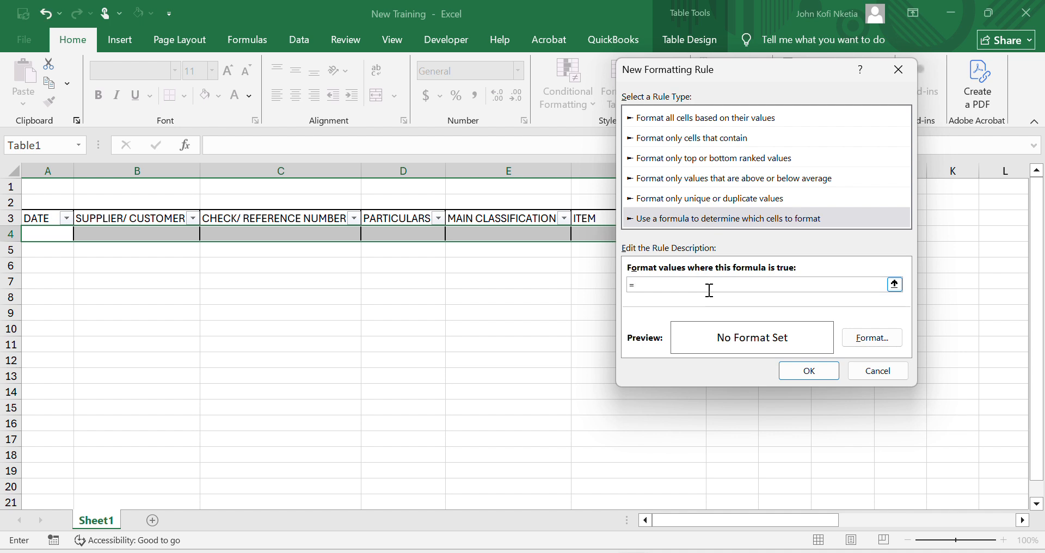
pyautogui.write('counta(')
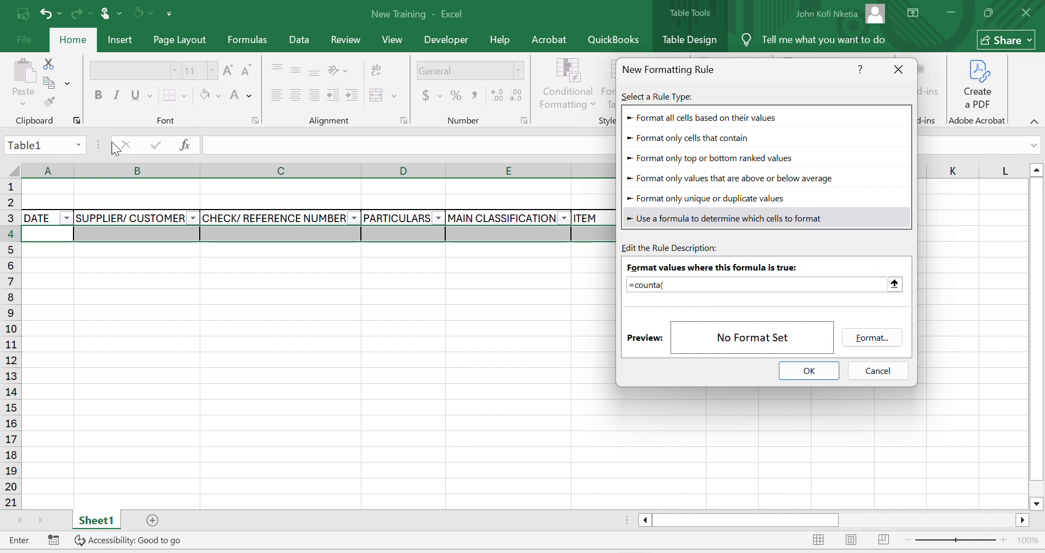
pyautogui.click(45, 233)
pyautogui.click(45, 221)
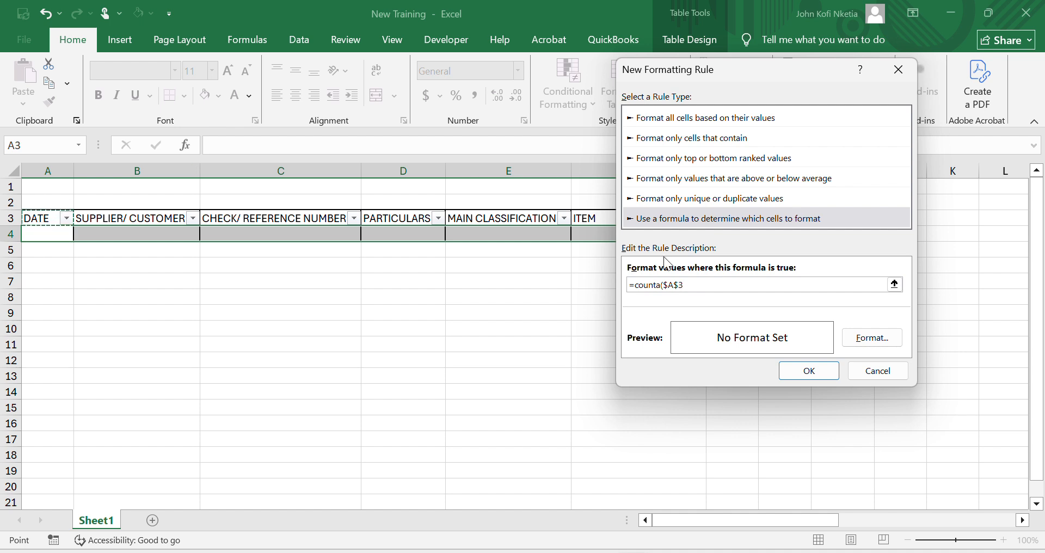
pyautogui.click(682, 287)
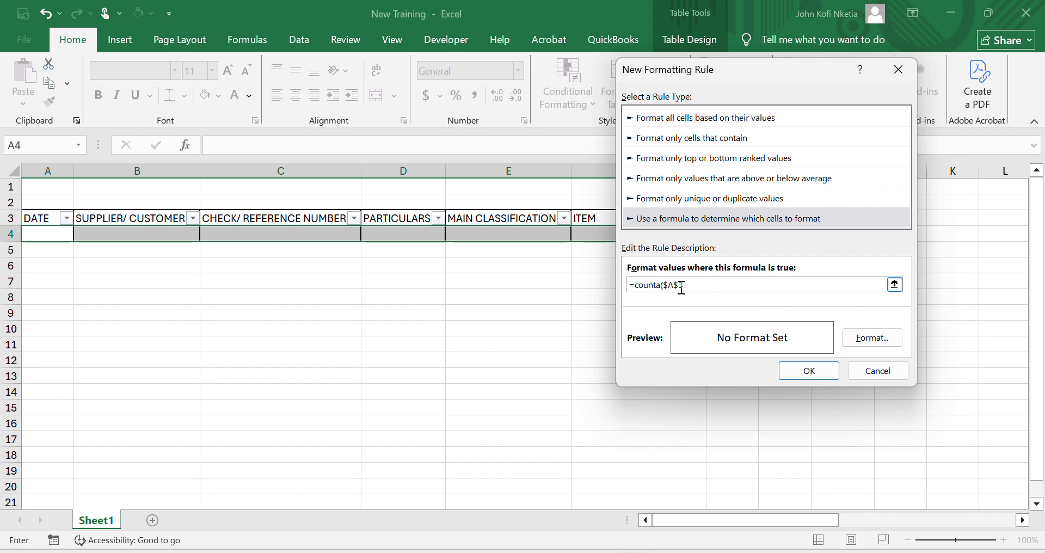
pyautogui.press('BackSpace')
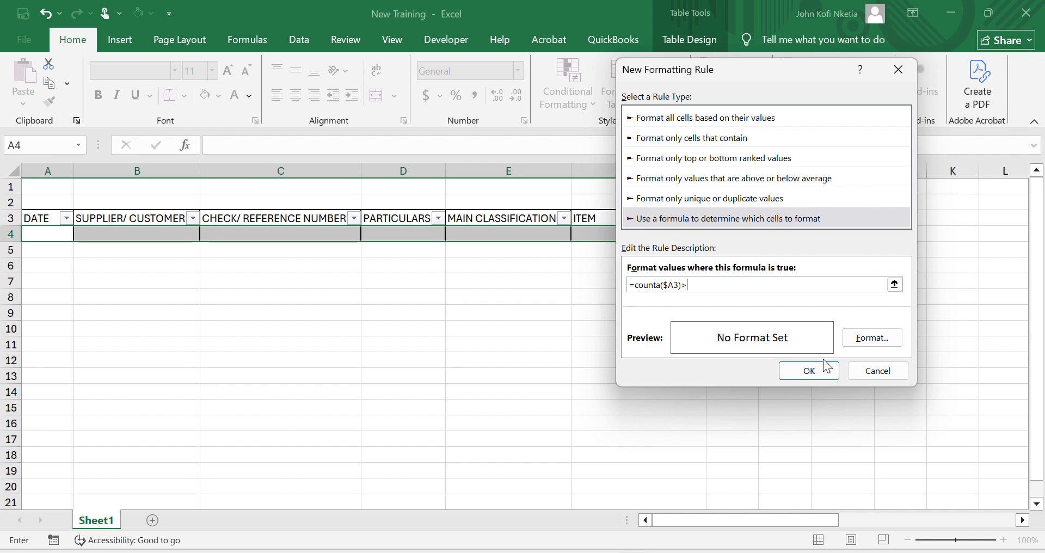
pyautogui.write('0')
# - Give the rule's format an outline border, choose dark blue as the line color, and save the rule
pyautogui.click(888, 342)
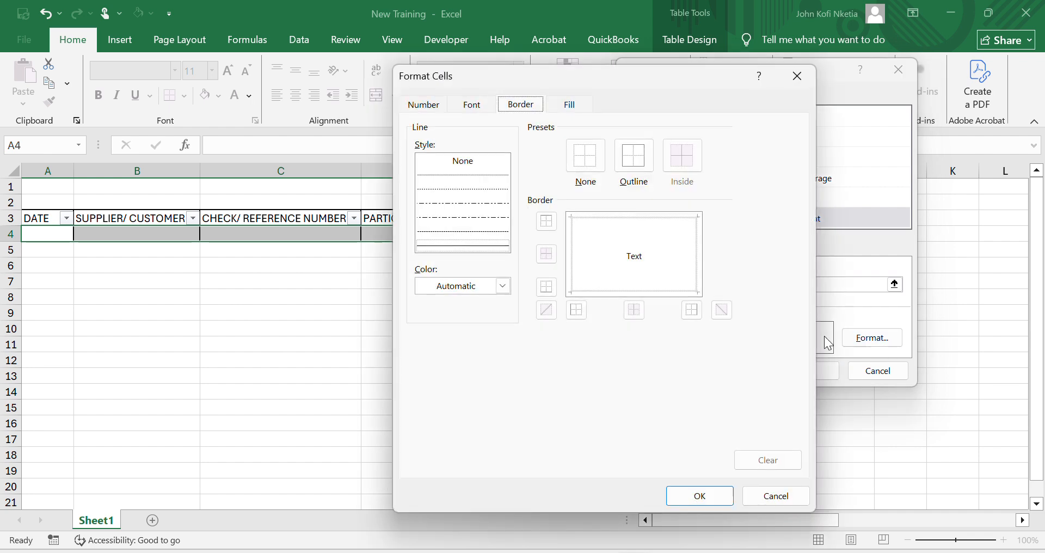
pyautogui.click(643, 159)
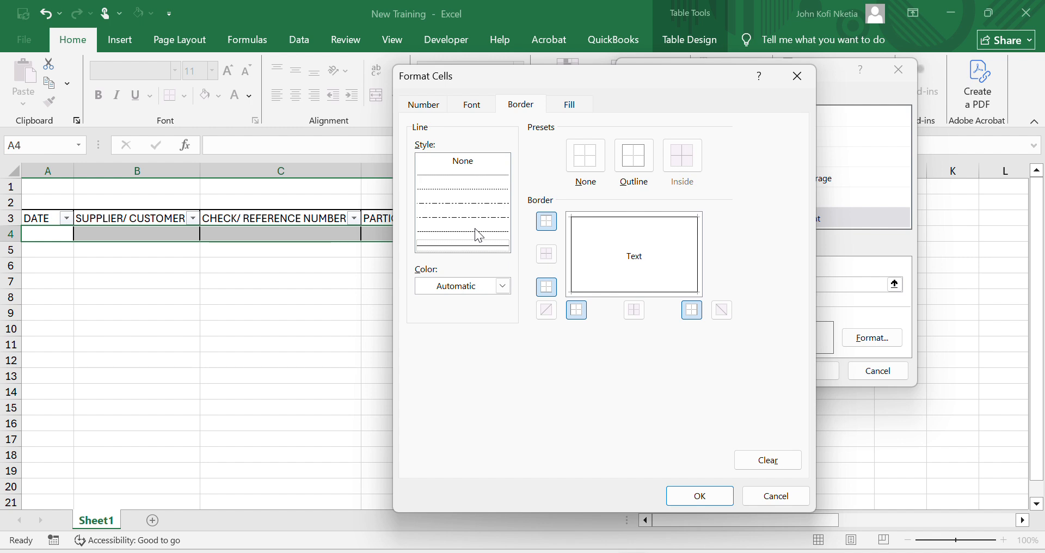
pyautogui.click(502, 286)
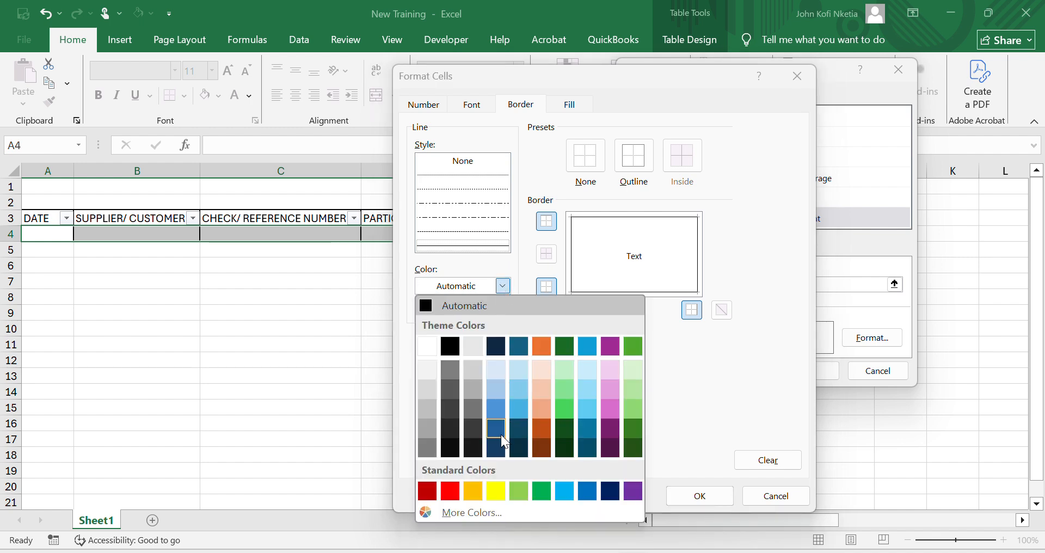
pyautogui.click(499, 434)
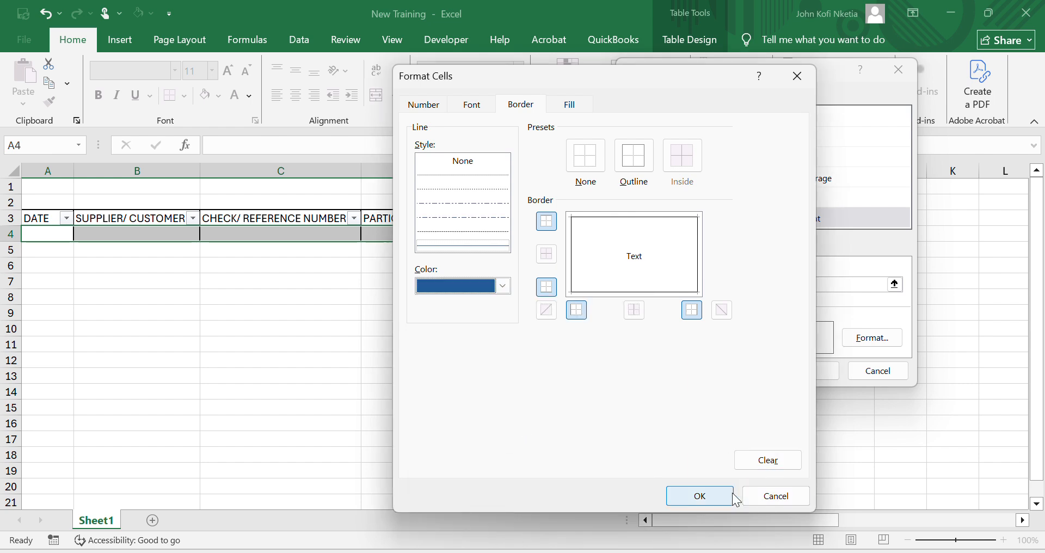
pyautogui.click(712, 492)
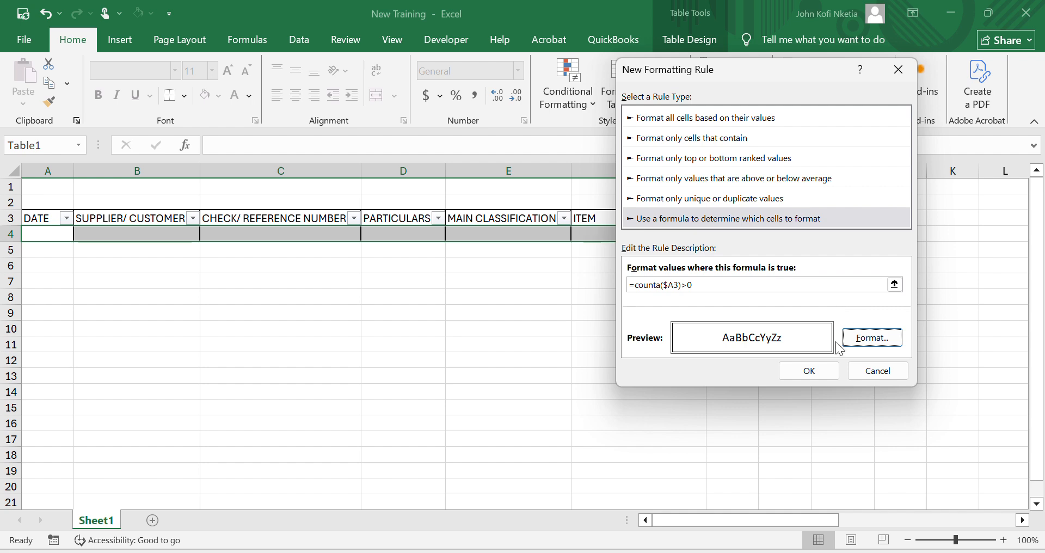
pyautogui.click(809, 371)
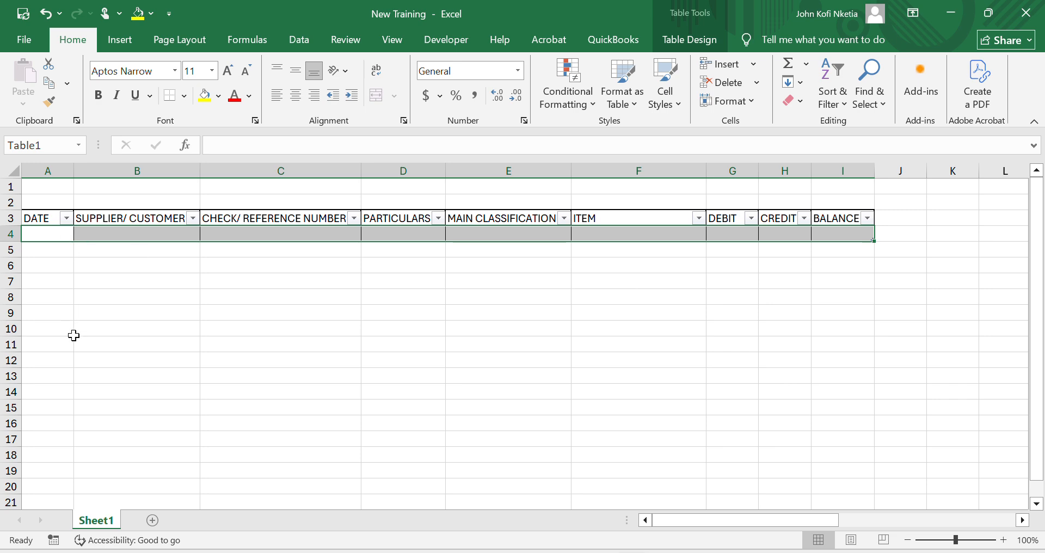
# - Extend the range the COUNTA formatting rule applies to so that it covers =$A$4:$I$19999
pyautogui.click(566, 94)
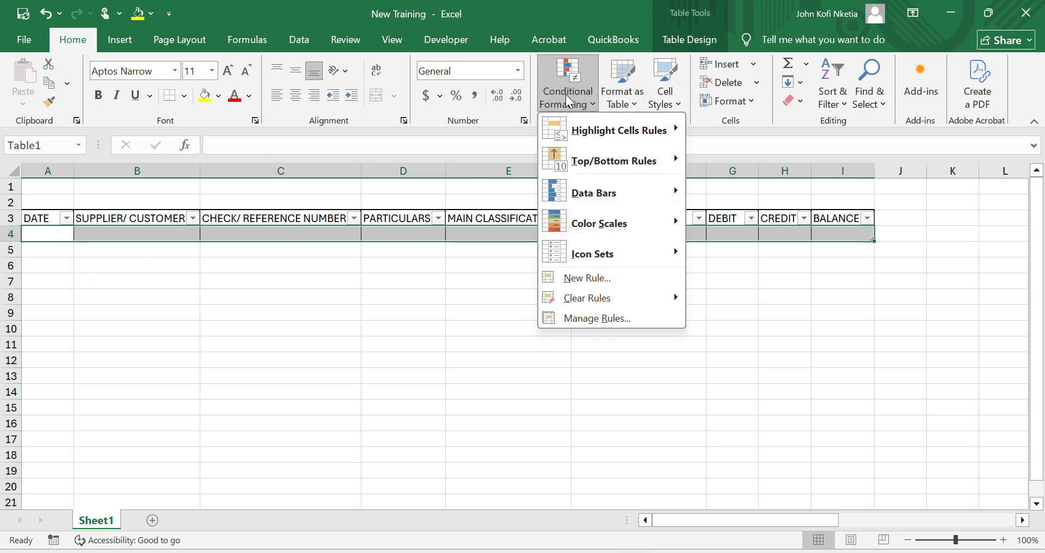
pyautogui.click(605, 320)
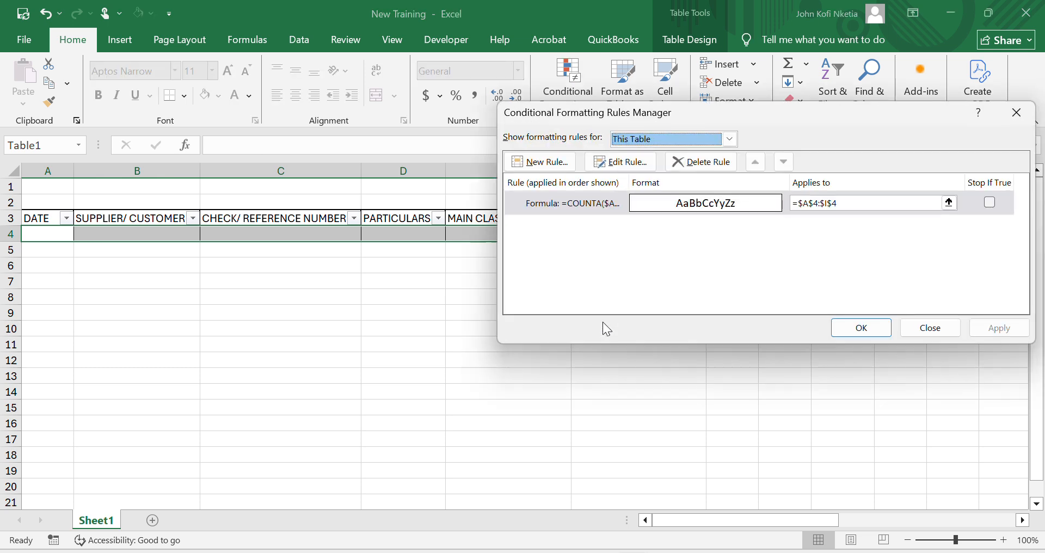
pyautogui.click(860, 203)
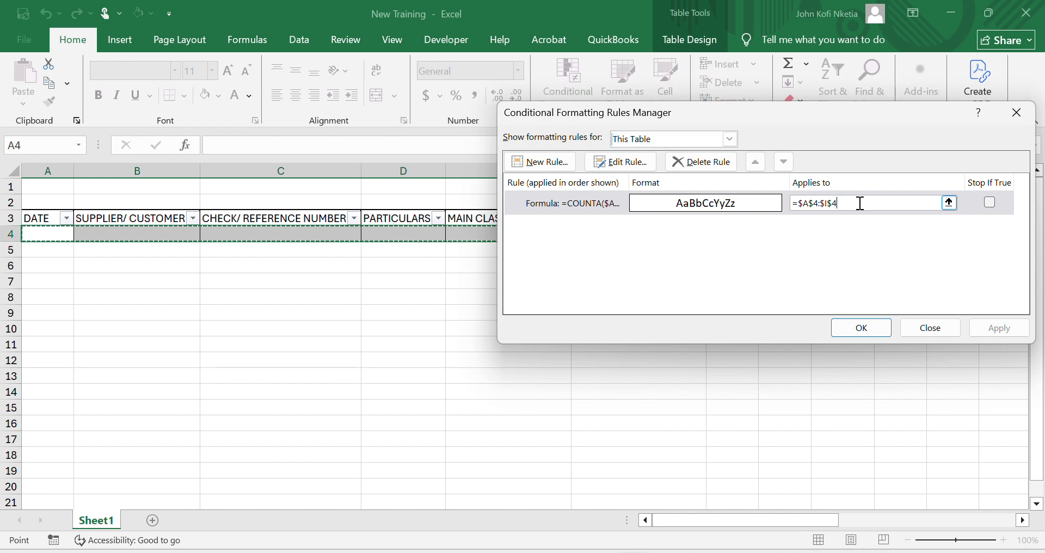
pyautogui.press('BackSpace')
pyautogui.write('19999')
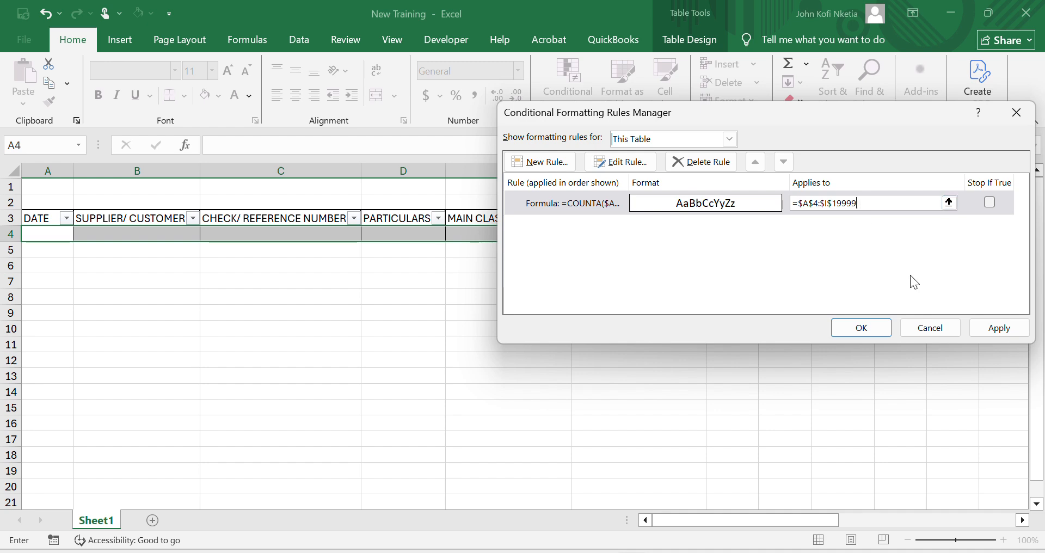
pyautogui.click(870, 329)
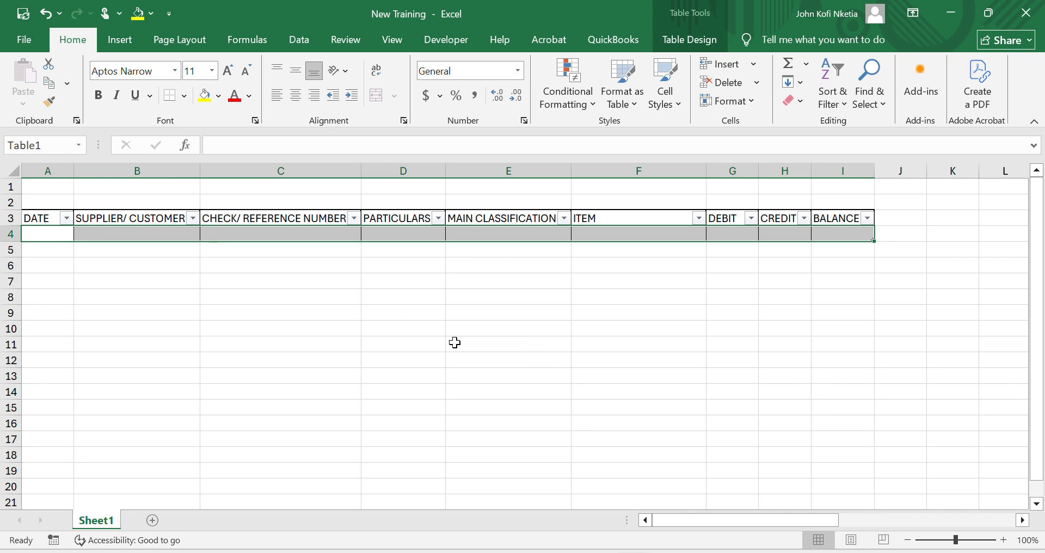
# - Test the border rule by entering ja in the first DATE cell, A4
pyautogui.click(45, 237)
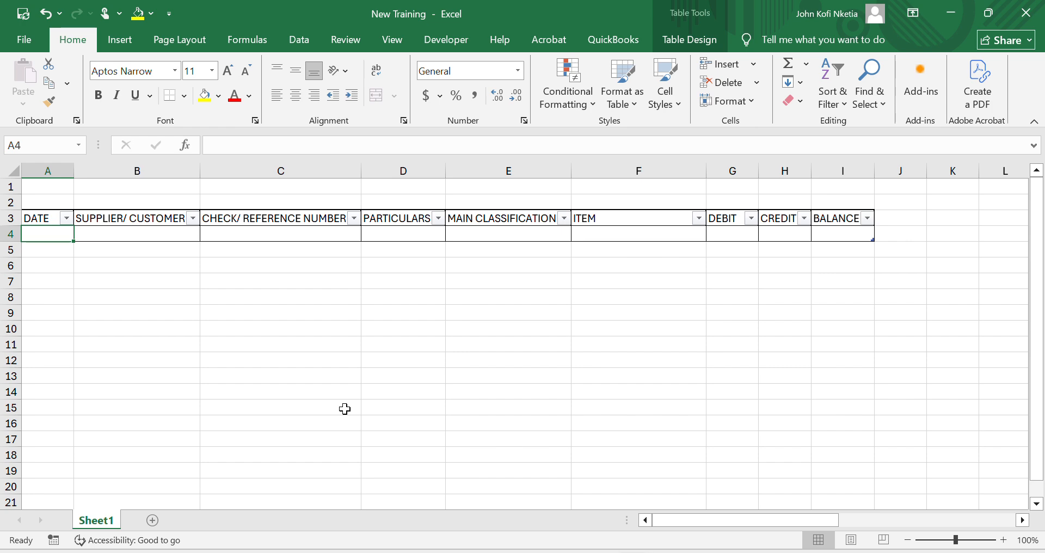
pyautogui.write('ja')
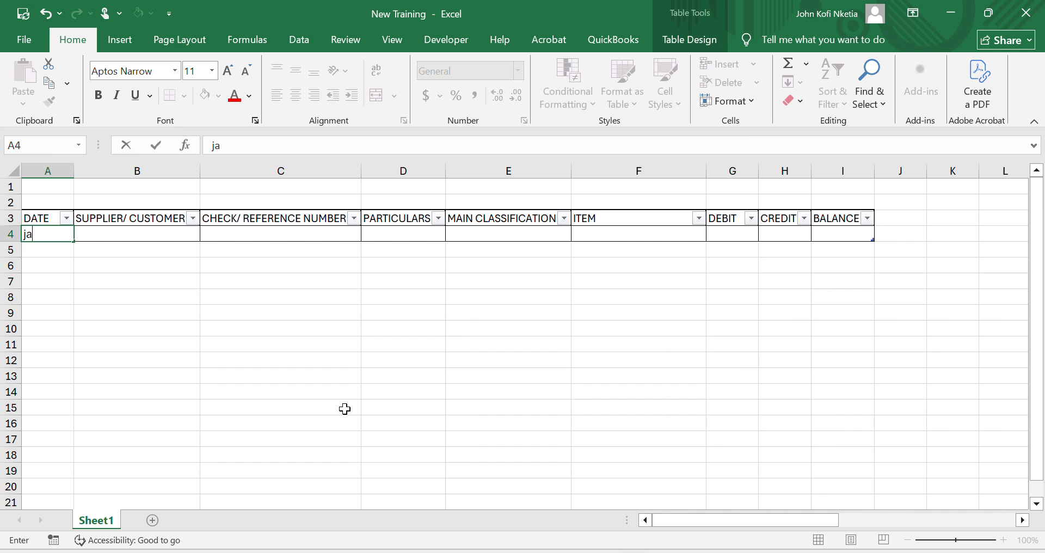
pyautogui.press('Return')
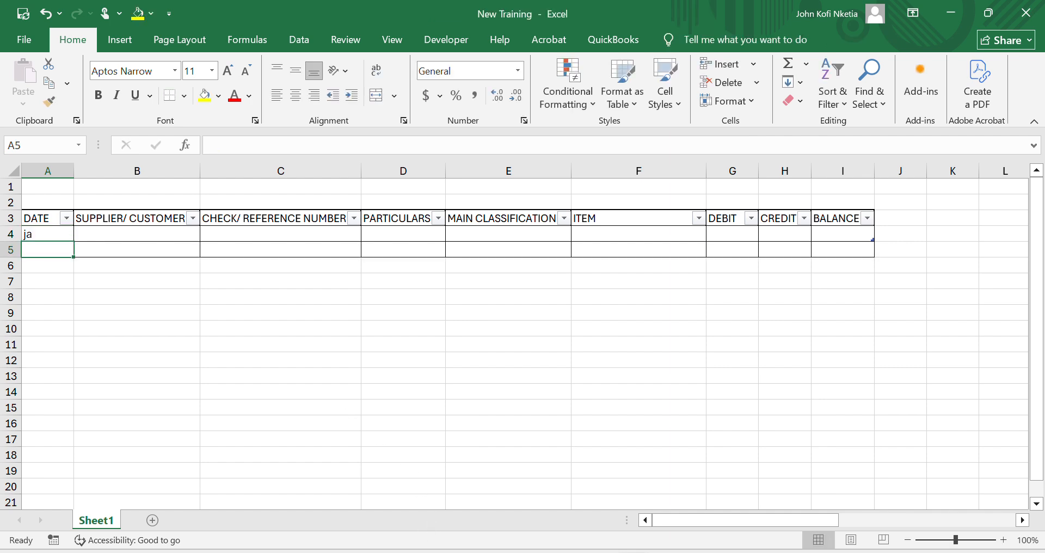
pyautogui.press('Return')
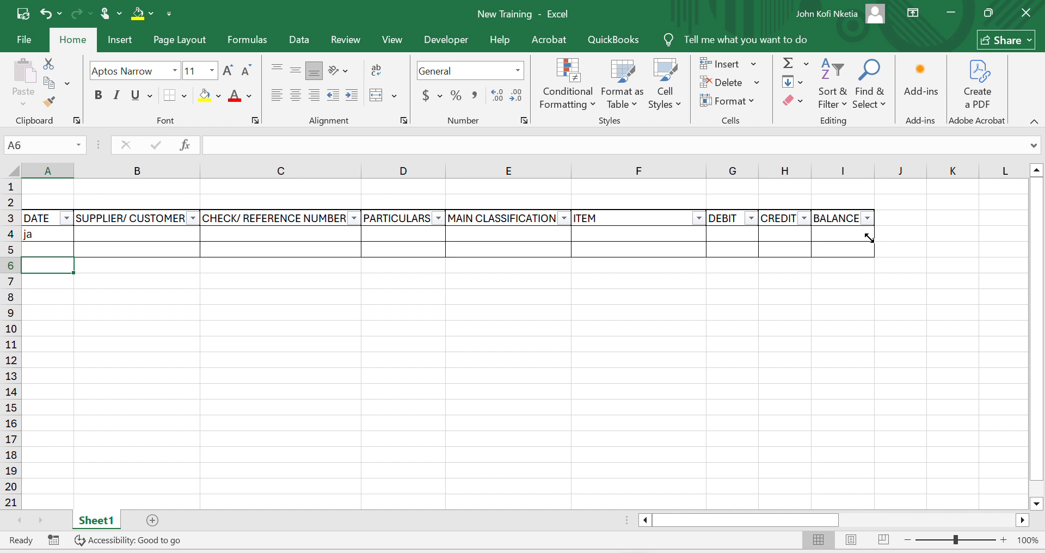
# - Undo the test entry in cell A4 and select an empty cell below the table
pyautogui.click(56, 240)
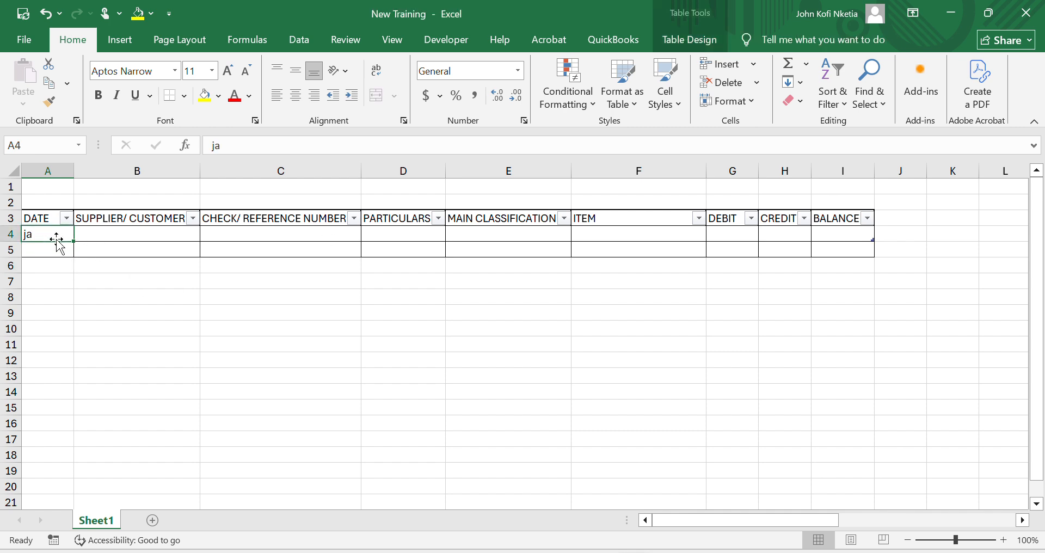
pyautogui.hotkey('ctrl', 'z')
pyautogui.click(255, 236)
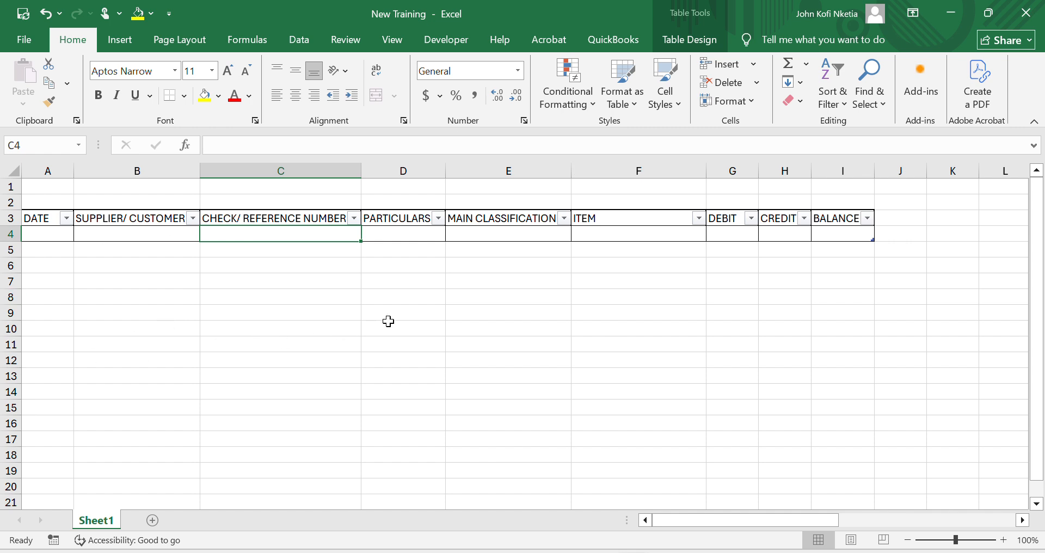
pyautogui.click(312, 283)
pyautogui.click(461, 326)
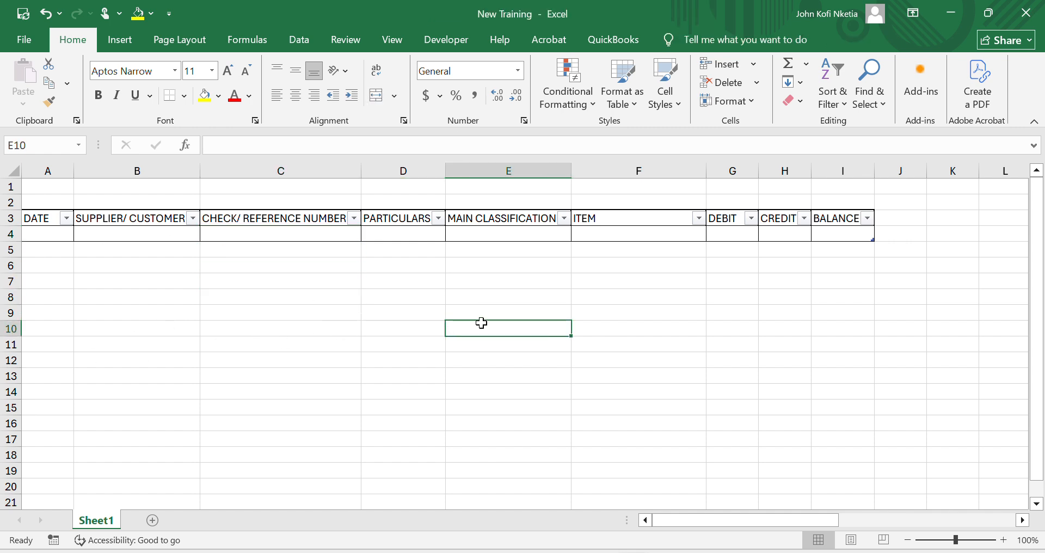
pyautogui.click(643, 325)
pyautogui.click(376, 281)
pyautogui.click(235, 284)
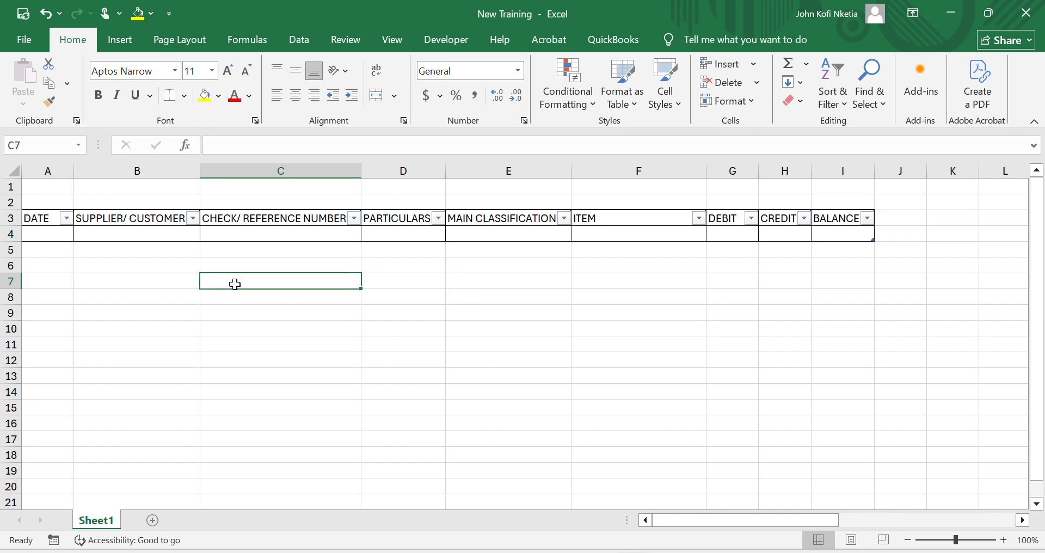
pyautogui.click(135, 284)
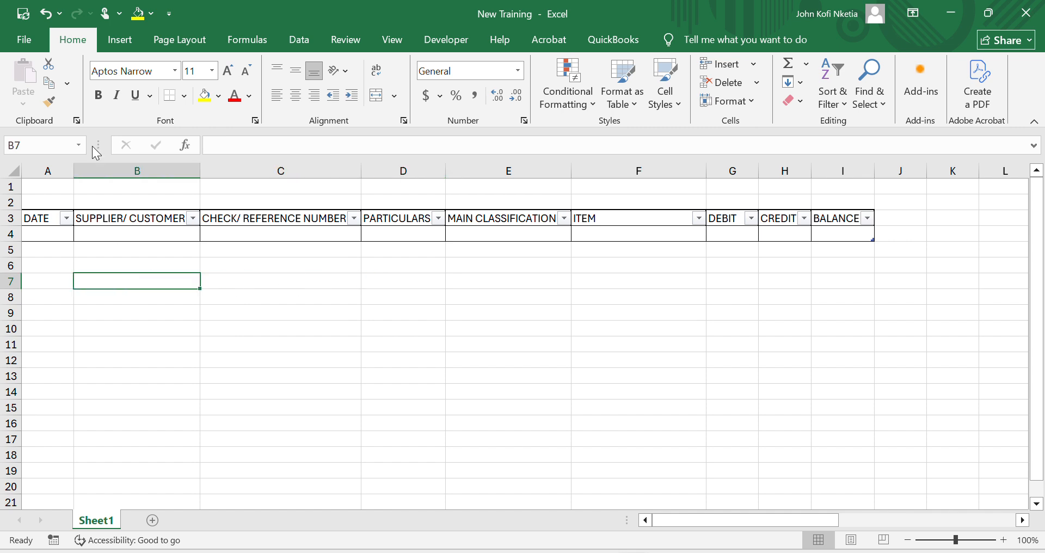
# - Turn off the display of gridlines for Sheet1 in the advanced Excel options and apply the change
pyautogui.click(40, 42)
pyautogui.click(64, 430)
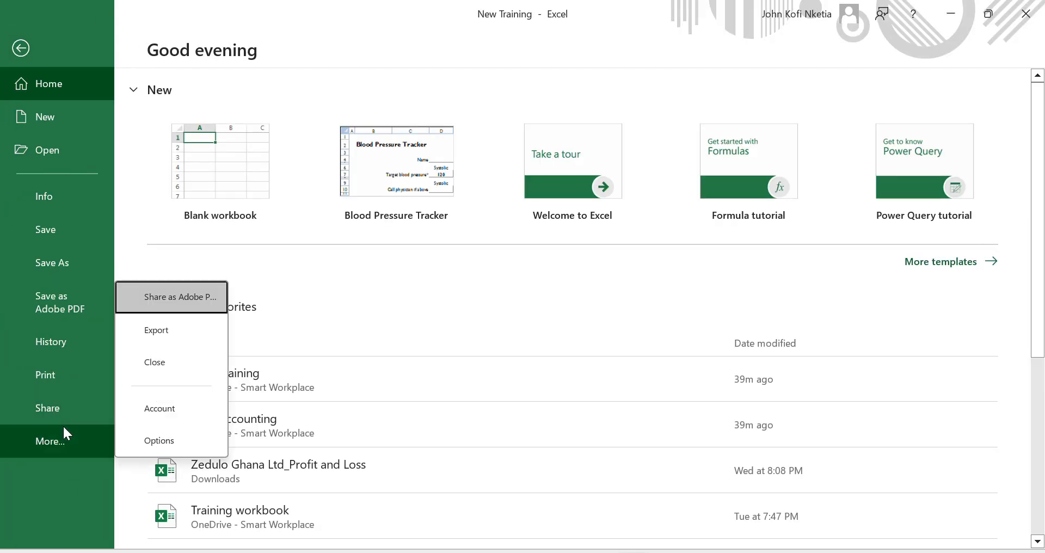
pyautogui.click(165, 442)
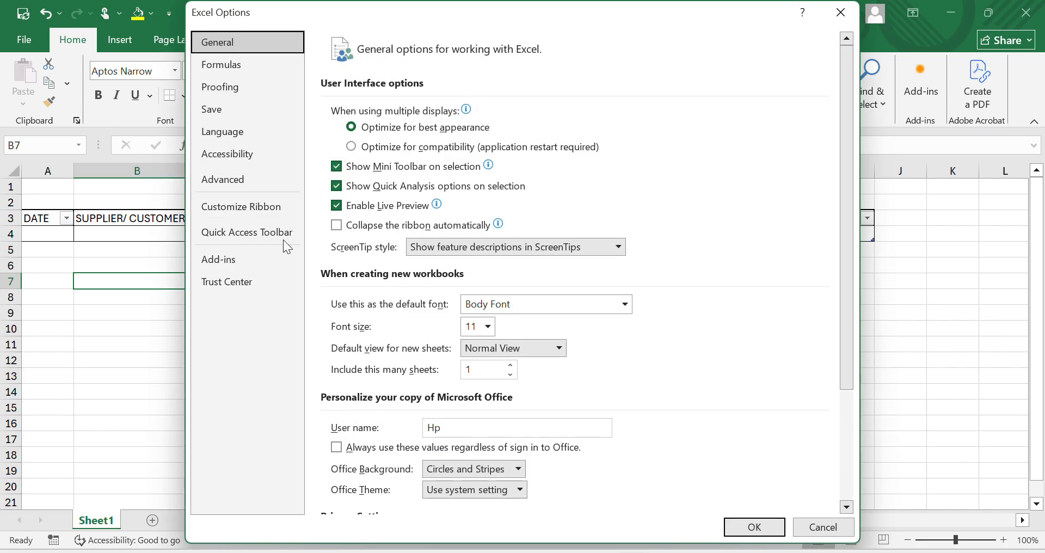
pyautogui.click(230, 173)
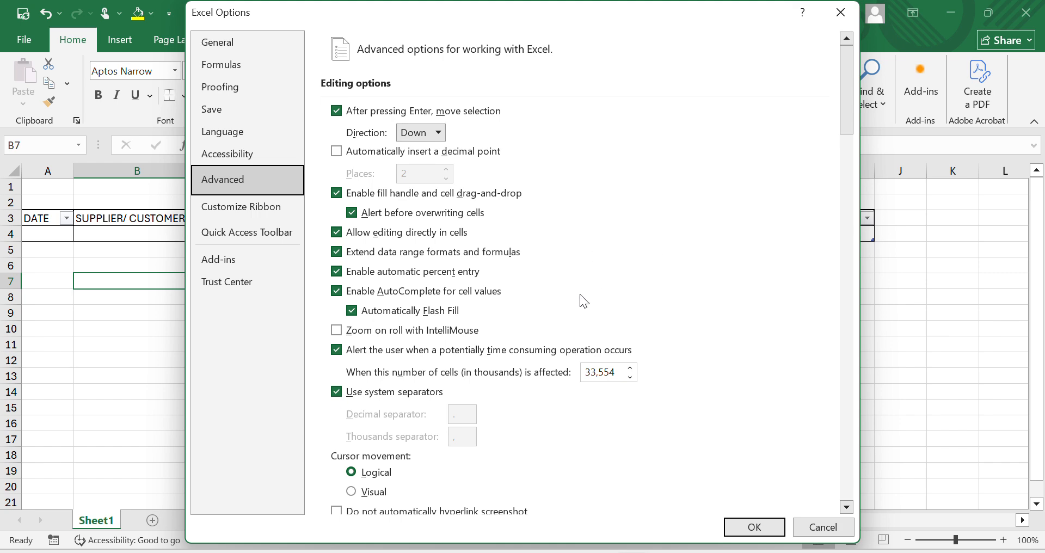
pyautogui.scroll(-7, 580, 296)
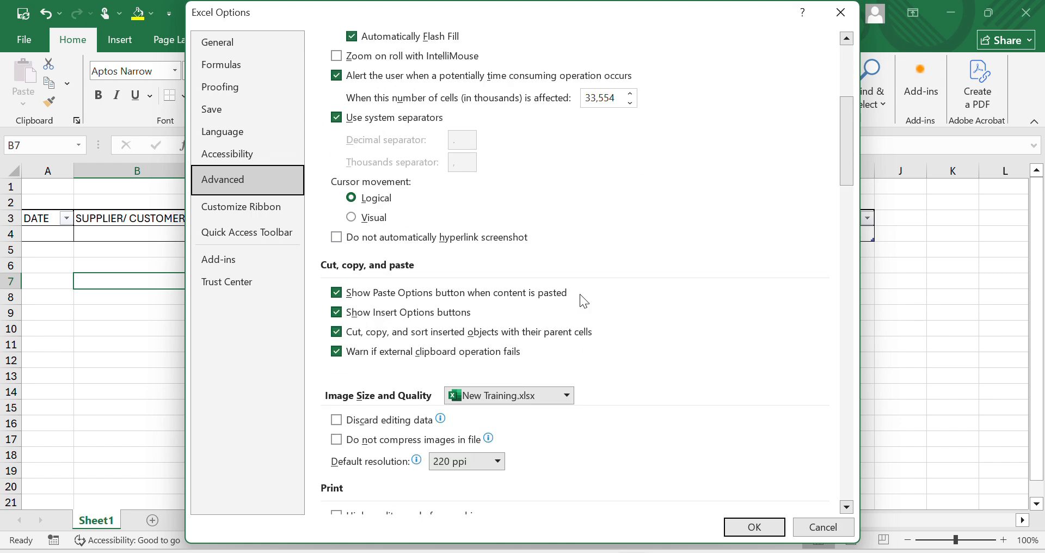
pyautogui.scroll(-7, 580, 297)
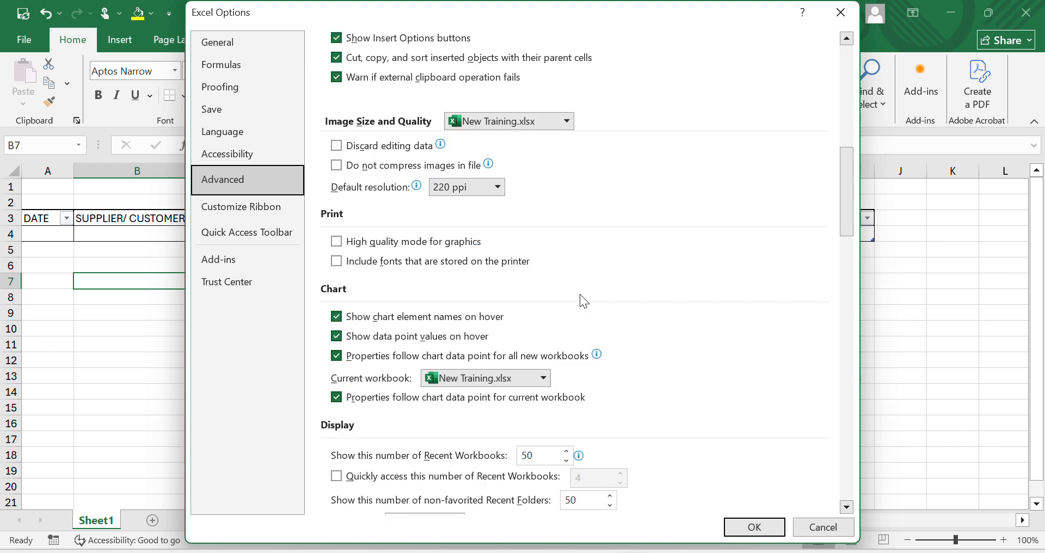
pyautogui.scroll(-4, 580, 296)
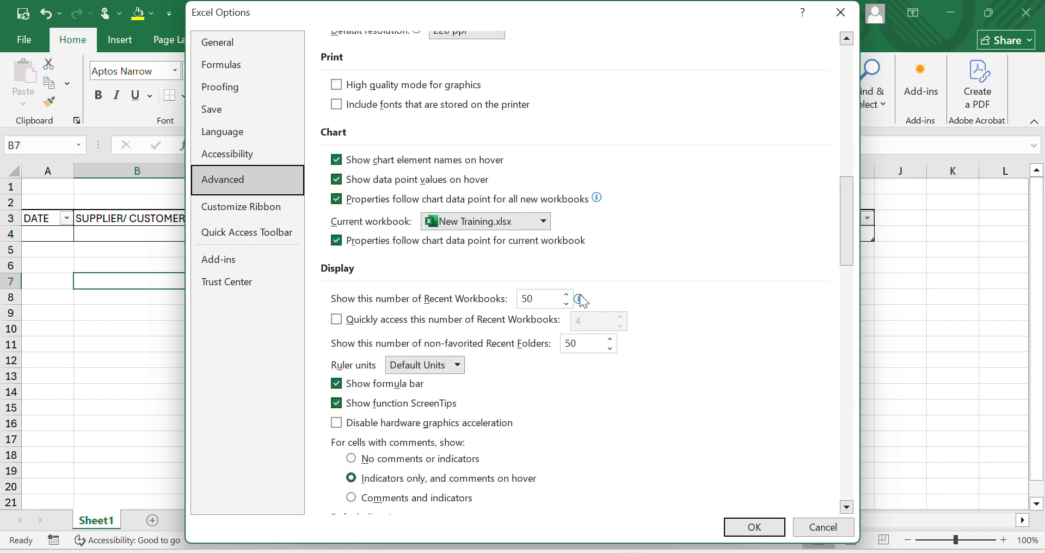
pyautogui.scroll(-1, 583, 300)
pyautogui.scroll(-1, 583, 300)
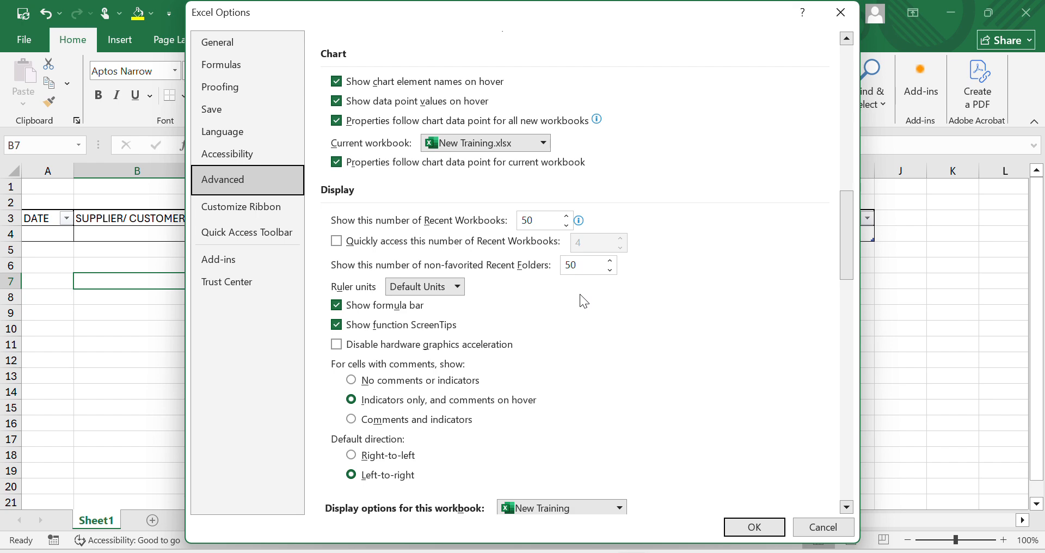
pyautogui.scroll(-4, 581, 296)
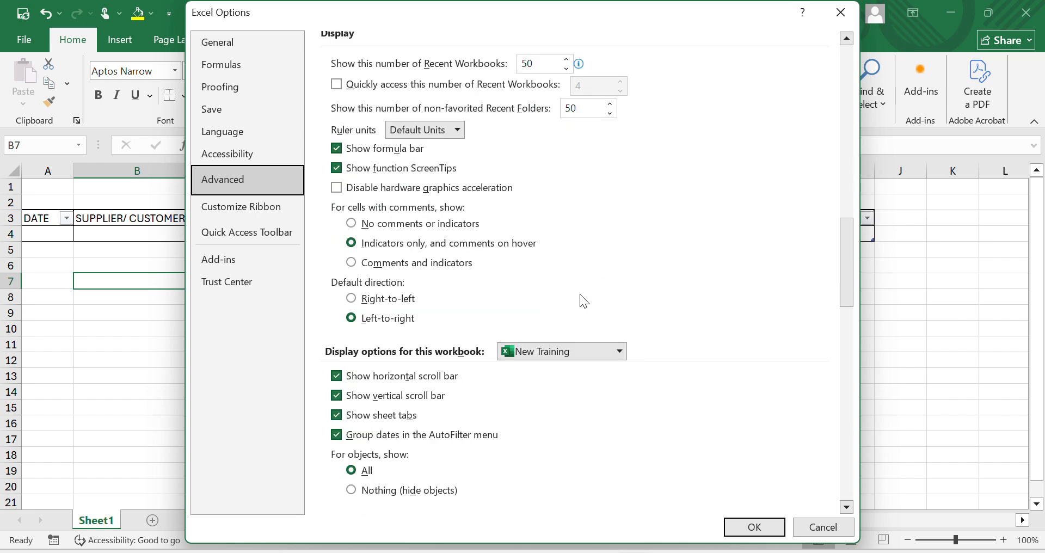
pyautogui.scroll(-1, 581, 295)
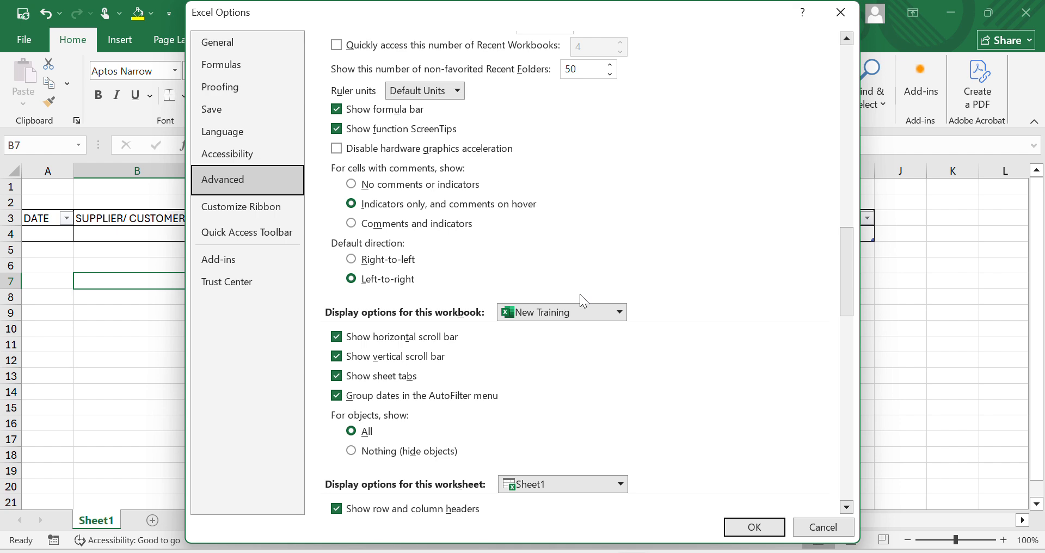
pyautogui.scroll(-2, 580, 296)
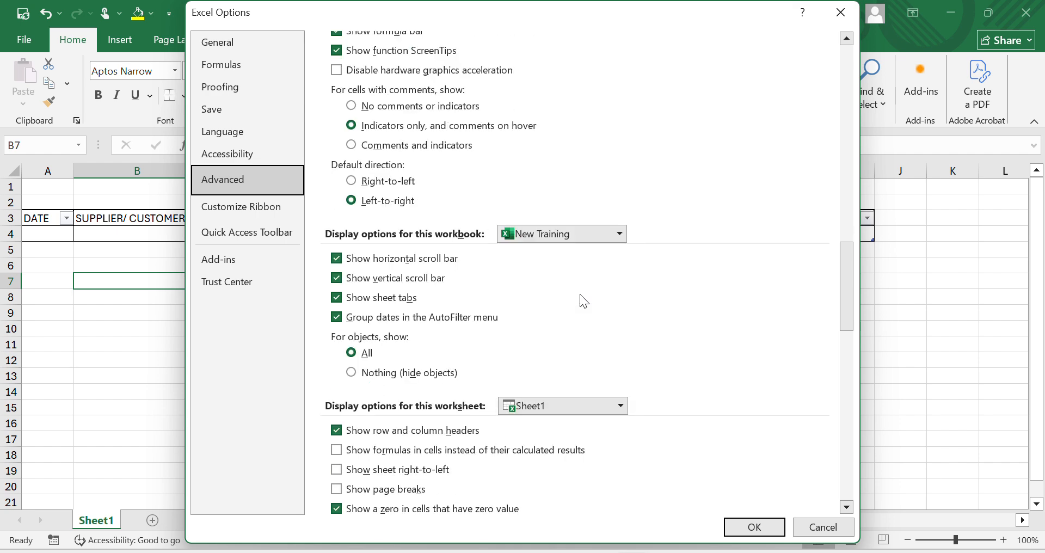
pyautogui.scroll(-1, 580, 301)
pyautogui.scroll(-2, 580, 295)
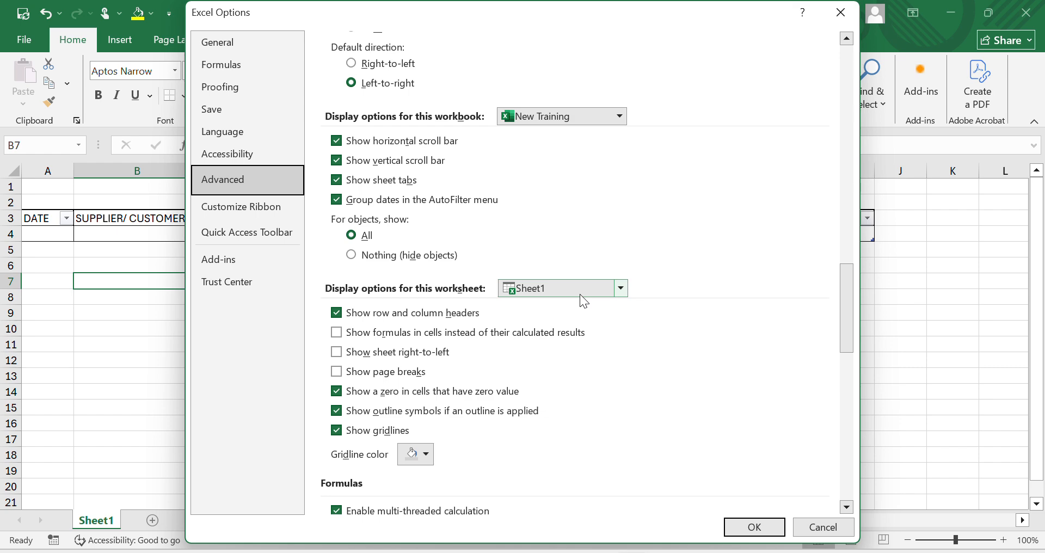
pyautogui.click(337, 432)
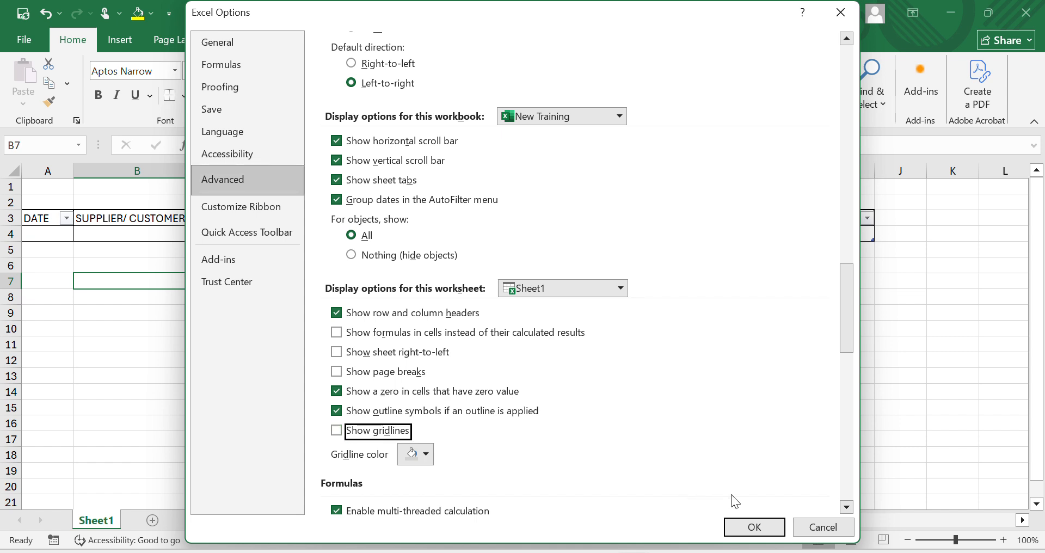
pyautogui.click(747, 525)
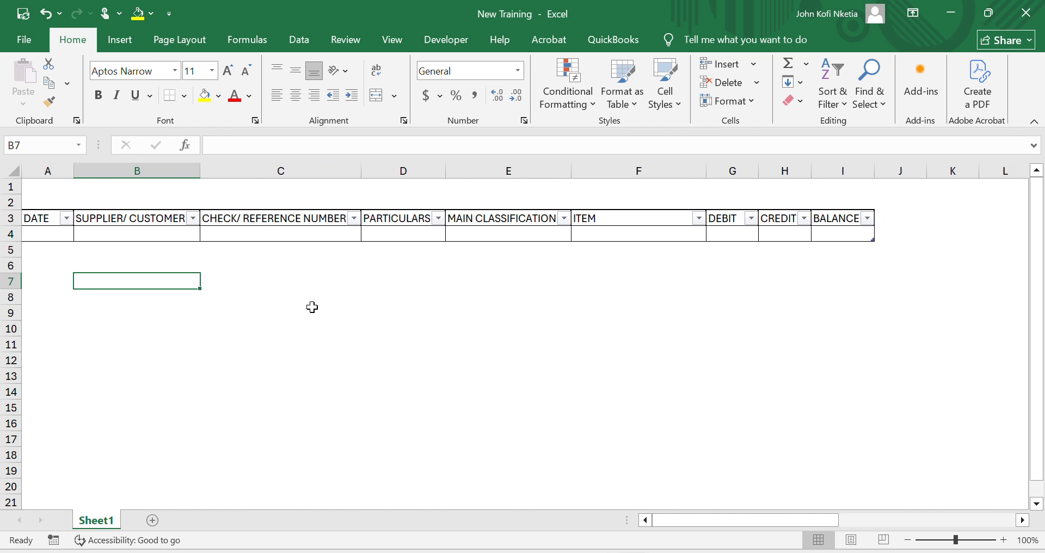
# - Test the border rule by entering sf in the first DATE cell, A4, and undo the entry
pyautogui.click(51, 234)
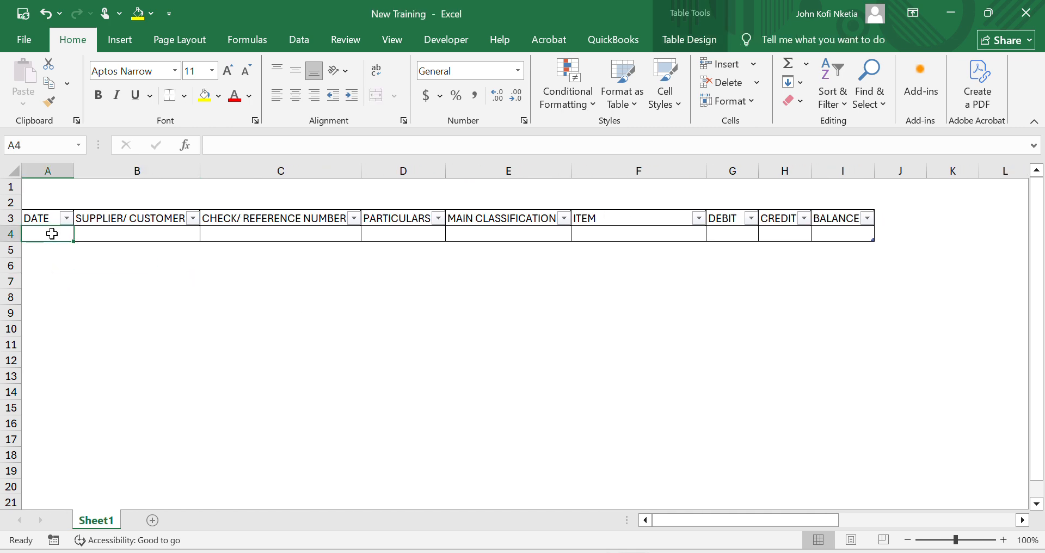
pyautogui.write('sf')
pyautogui.press('Return')
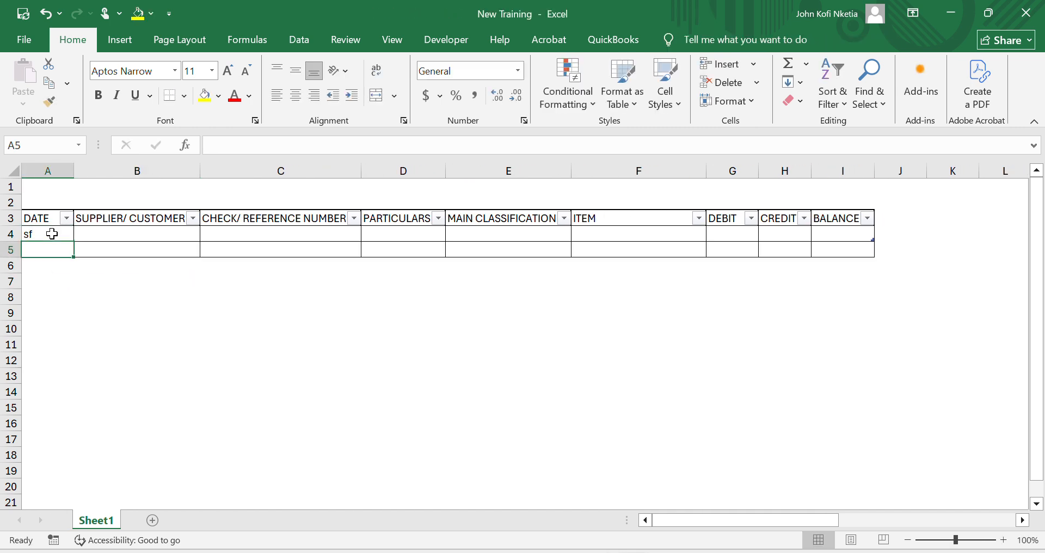
pyautogui.click(52, 234)
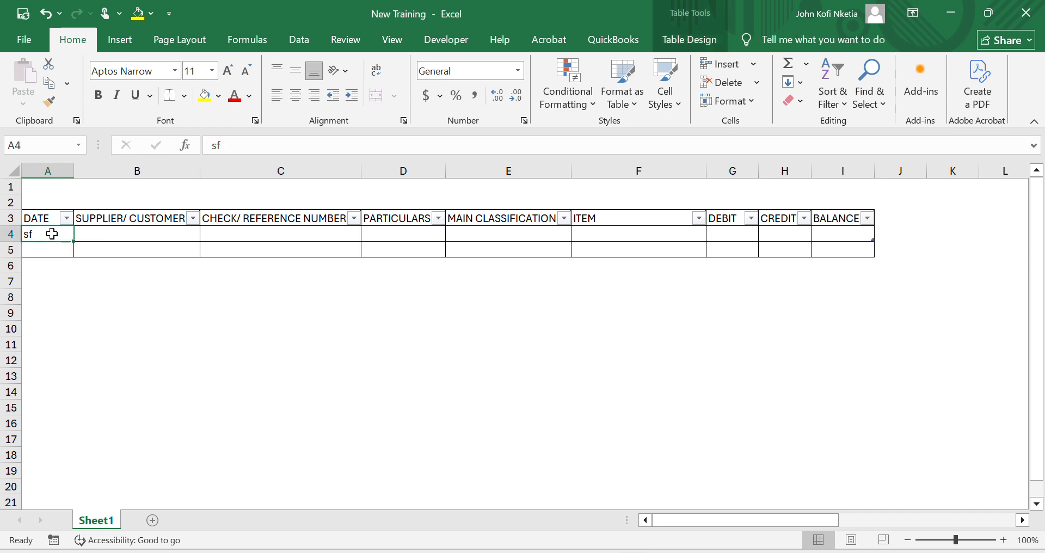
pyautogui.hotkey('ctrl', 'z')
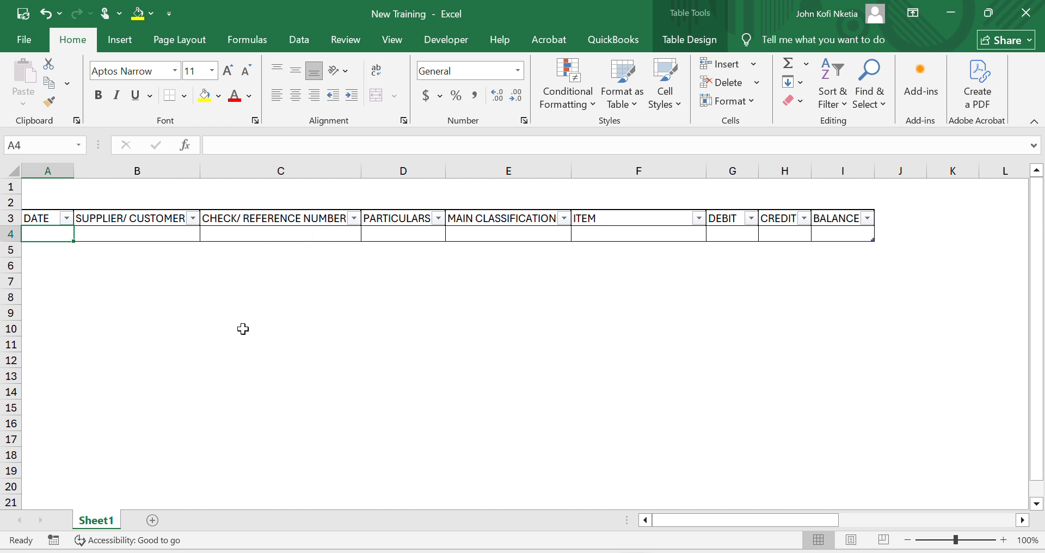
# - Rename the worksheet from Sheet1 to CB1
pyautogui.doubleClick(97, 522)
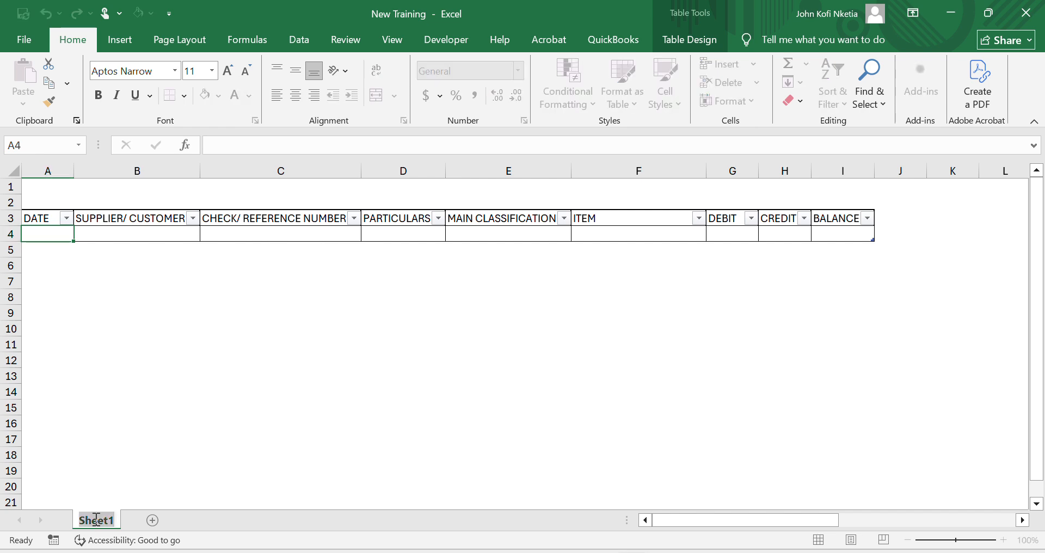
pyautogui.write('CB1')
pyautogui.press('Return')
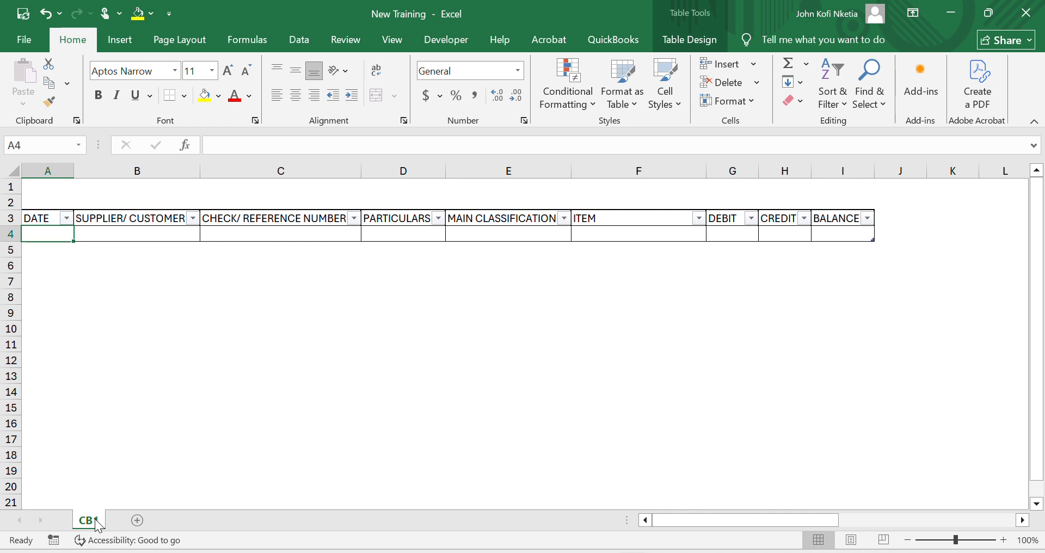
pyautogui.rightClick(93, 520)
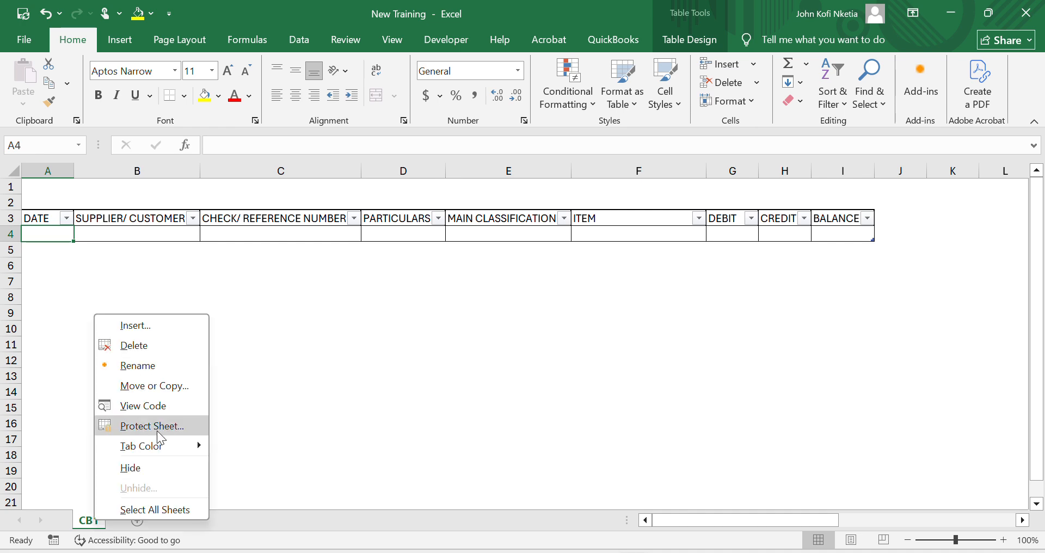
pyautogui.click(337, 408)
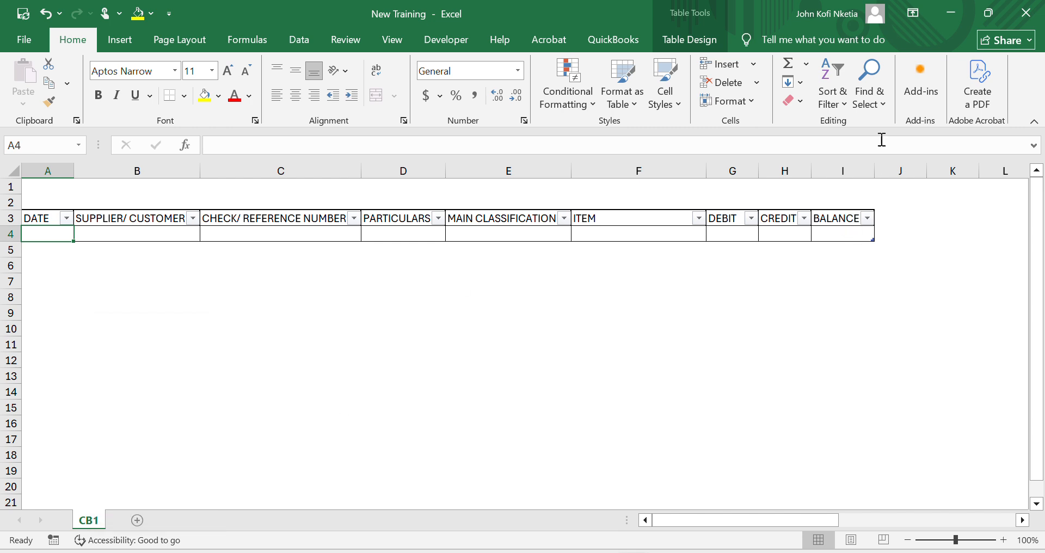
# - Widen the BALANCE, CREDIT and DEBIT columns and select the first BALANCE cell, I4
pyautogui.moveTo(876, 170); pyautogui.dragTo(926, 177)
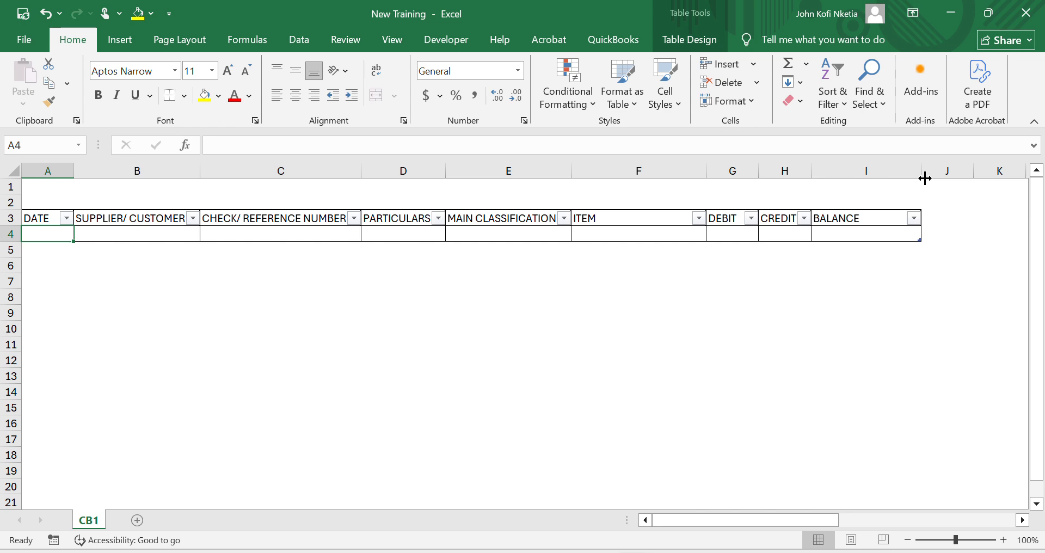
pyautogui.moveTo(813, 169); pyautogui.dragTo(843, 172)
pyautogui.moveTo(754, 165); pyautogui.dragTo(777, 171)
pyautogui.click(912, 232)
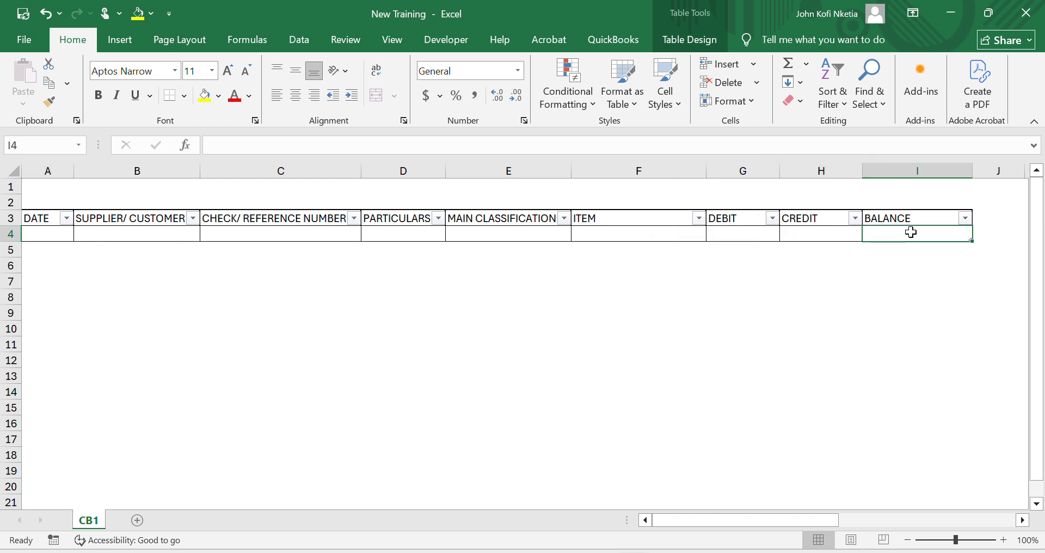
pyautogui.write('=')
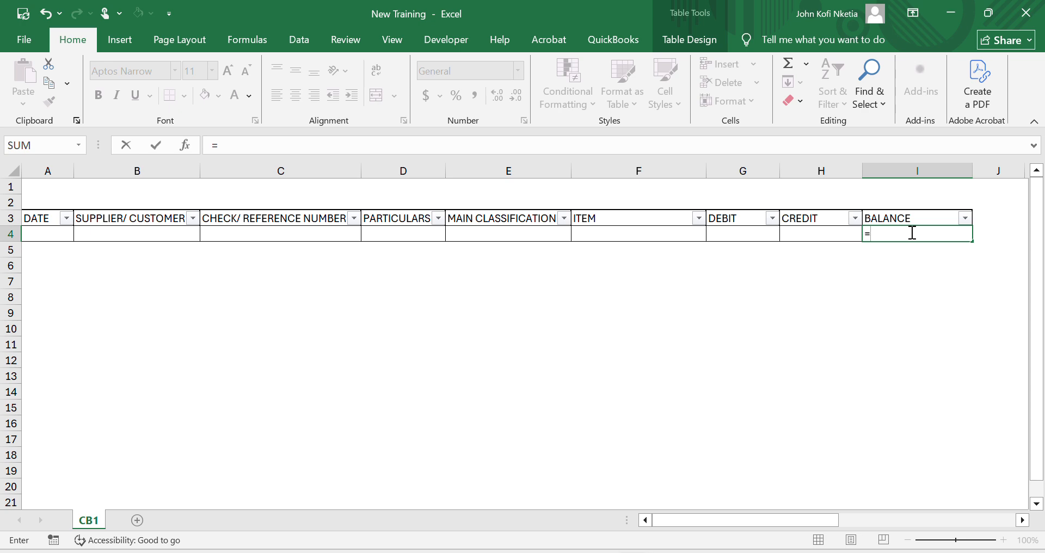
pyautogui.write('IF')
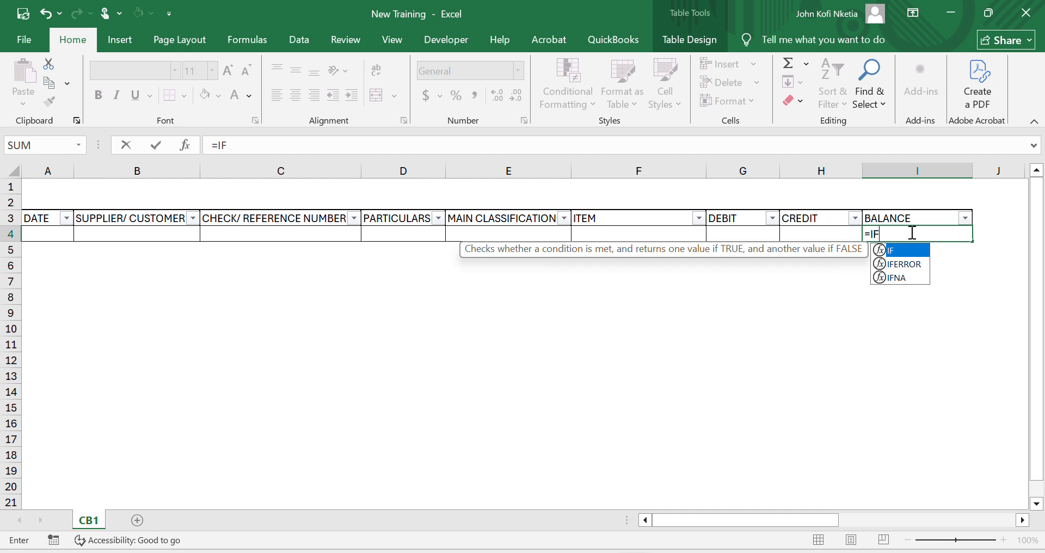
pyautogui.write('E')
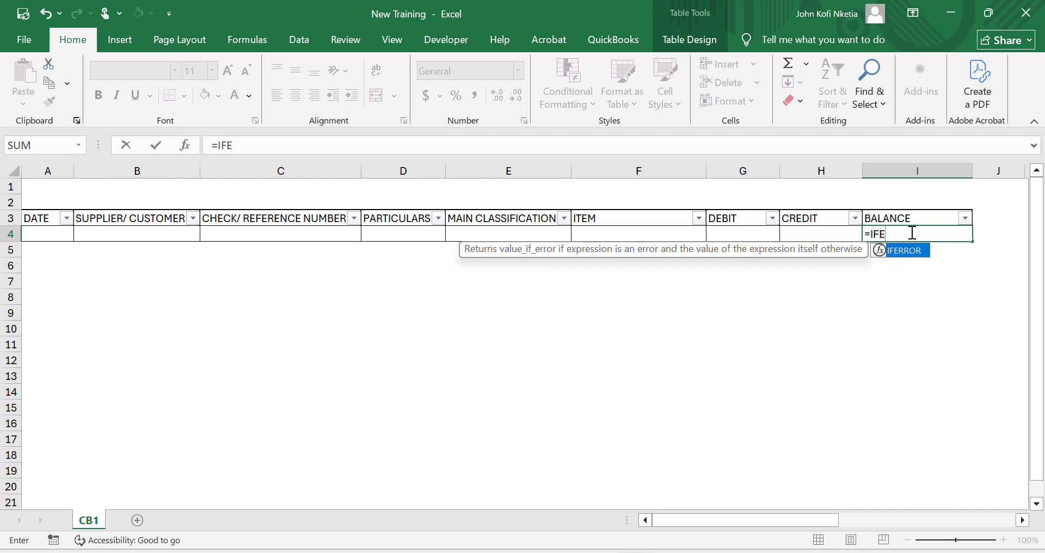
pyautogui.press('Tab')
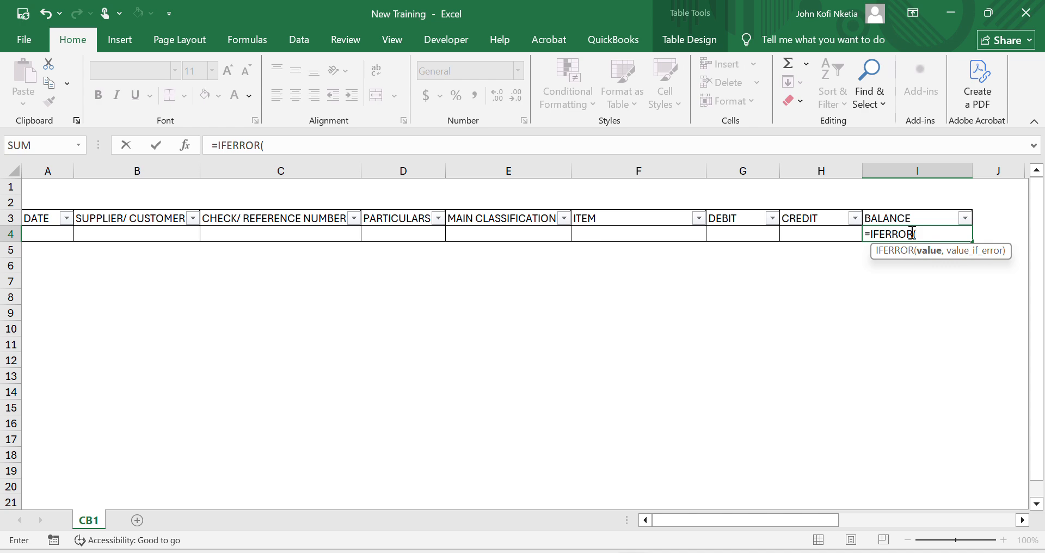
pyautogui.click(891, 216)
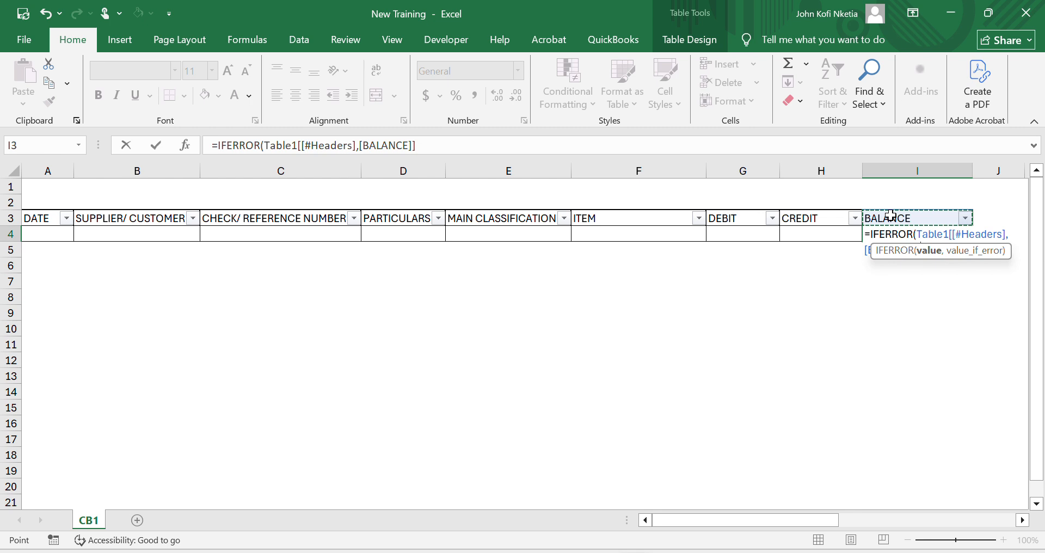
pyautogui.write('+')
pyautogui.click(742, 228)
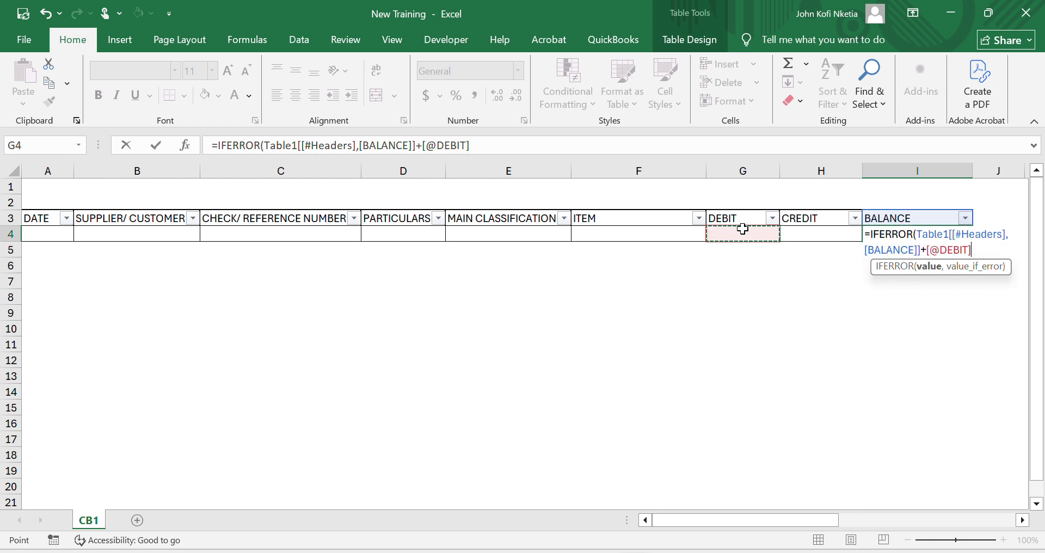
pyautogui.write('+')
pyautogui.click(811, 232)
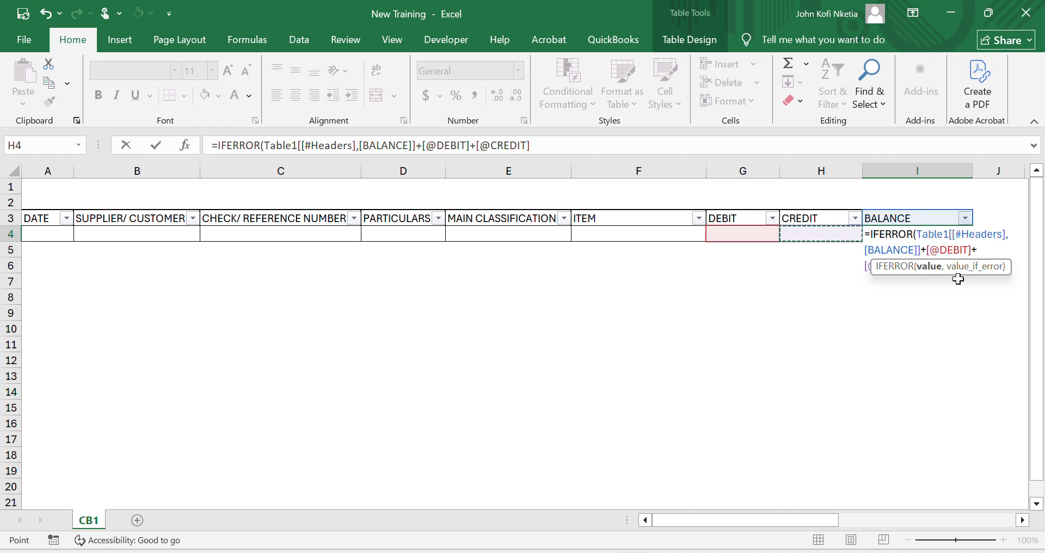
pyautogui.press('Escape')
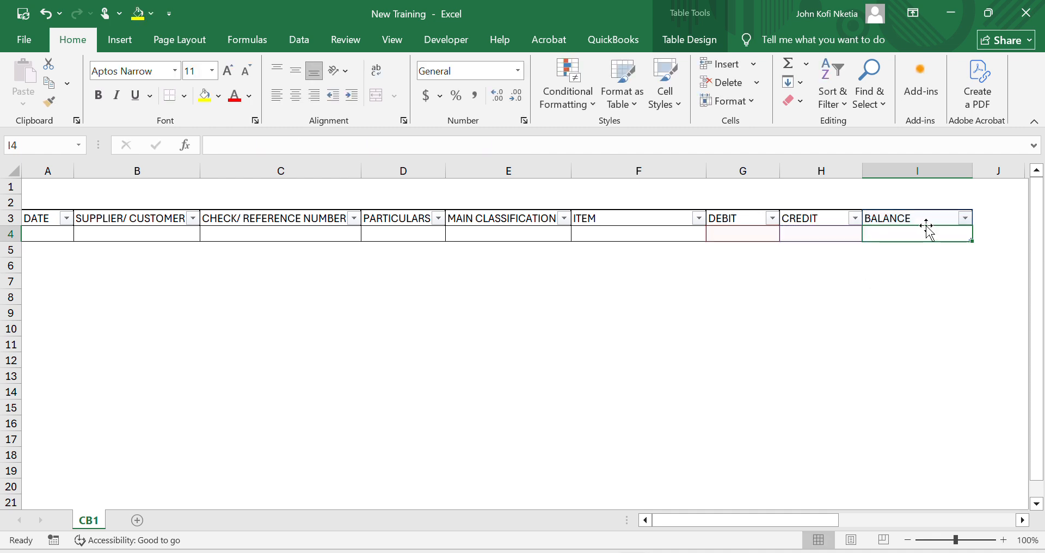
pyautogui.write('=')
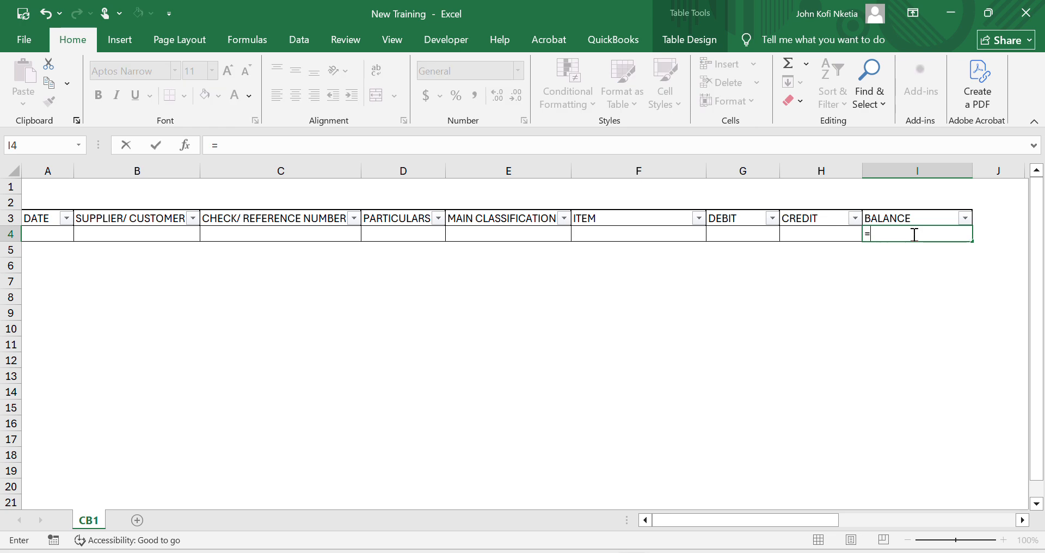
pyautogui.write('IFER')
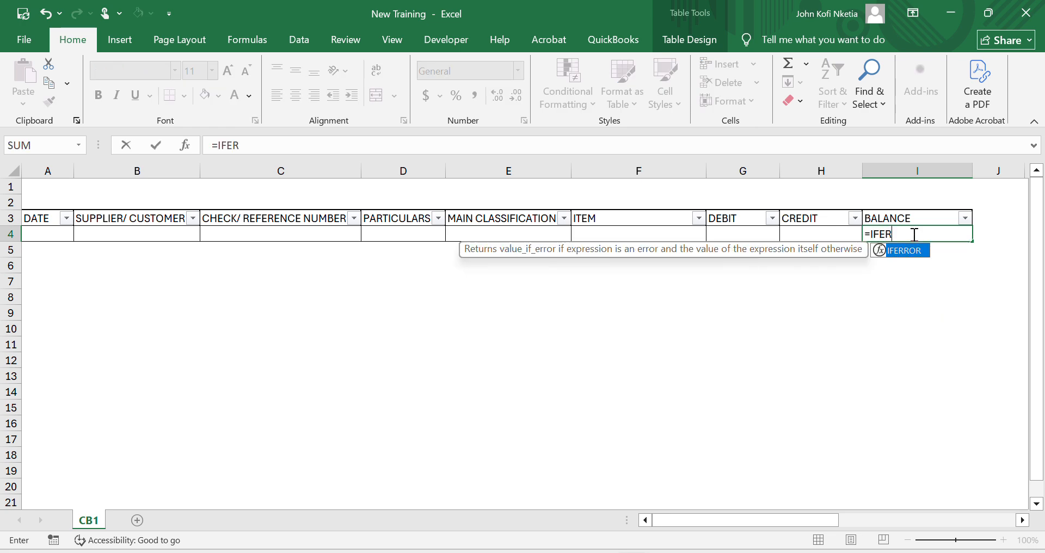
pyautogui.press('Tab')
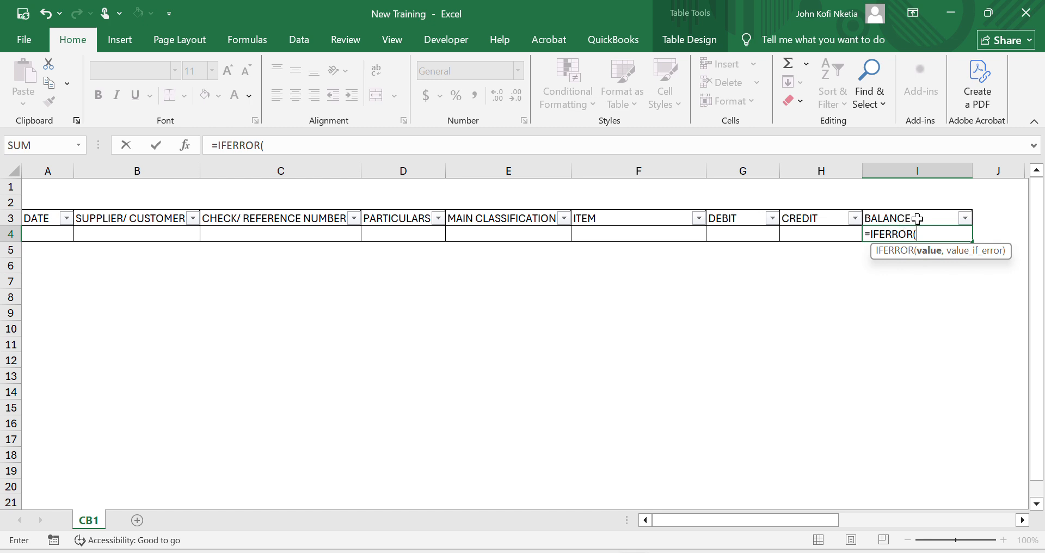
pyautogui.write('I3+[@DEBIT')
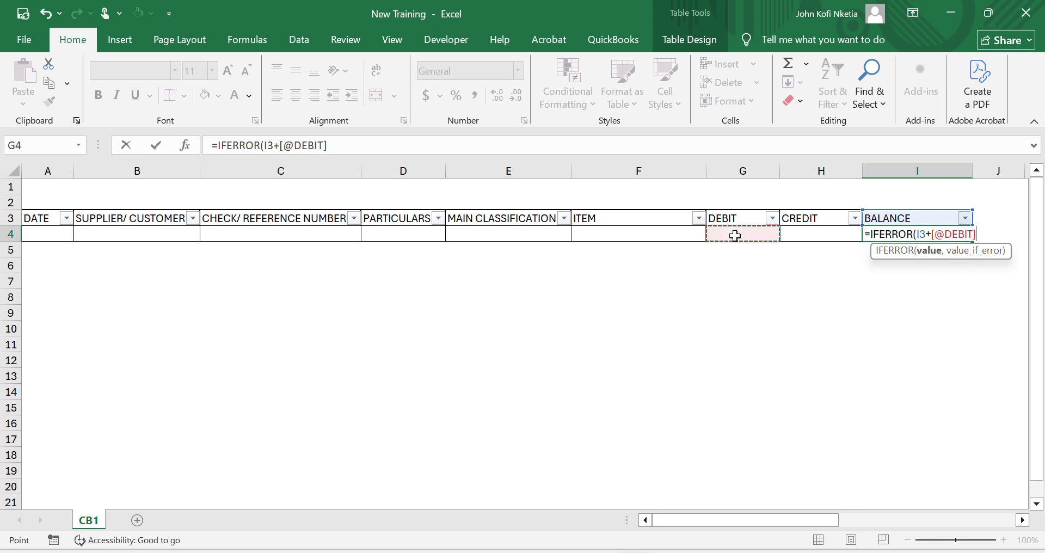
pyautogui.click(735, 235)
pyautogui.write('-')
pyautogui.click(823, 235)
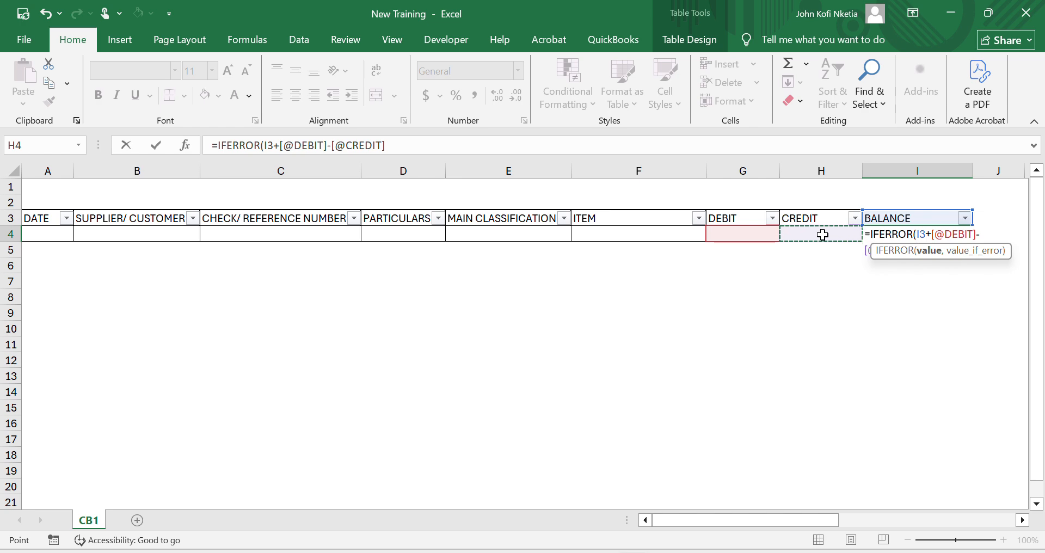
pyautogui.write(',')
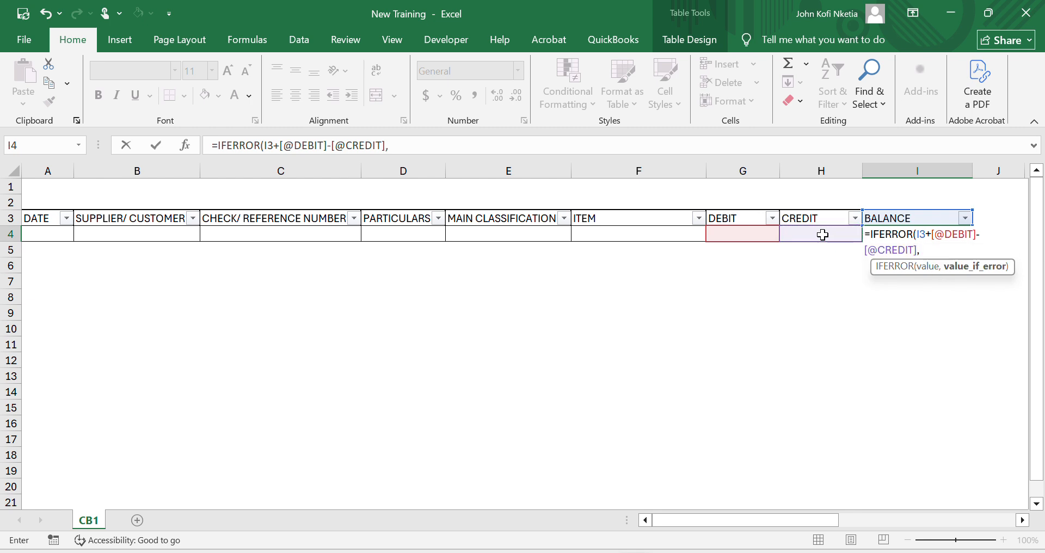
pyautogui.click(739, 235)
pyautogui.write('-')
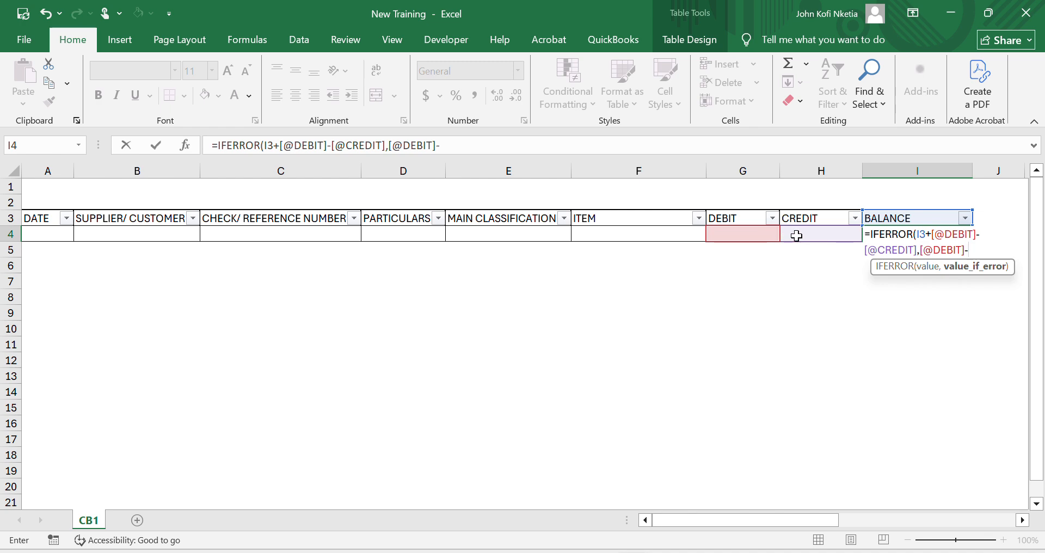
pyautogui.click(813, 236)
pyautogui.press('Return')
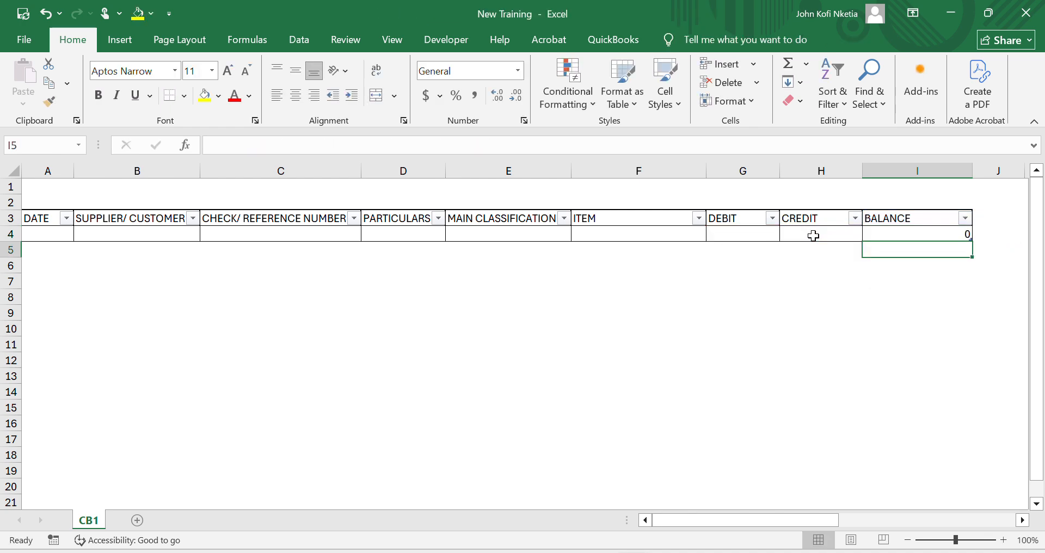
pyautogui.press('Up')
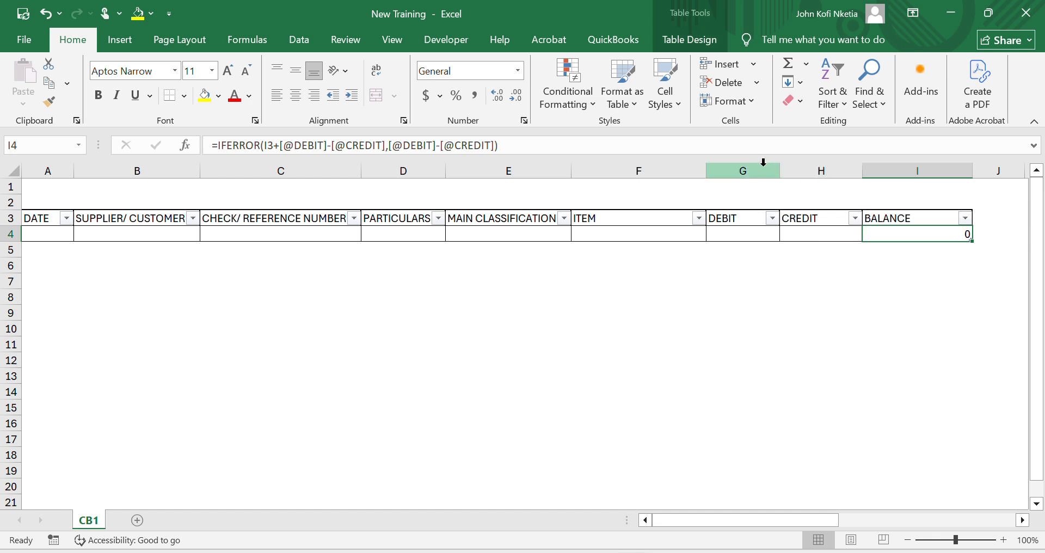
# - Apply the comma-style Accounting number format to the whole DEBIT, CREDIT and BALANCE columns, G to I
pyautogui.moveTo(747, 165); pyautogui.dragTo(918, 200)
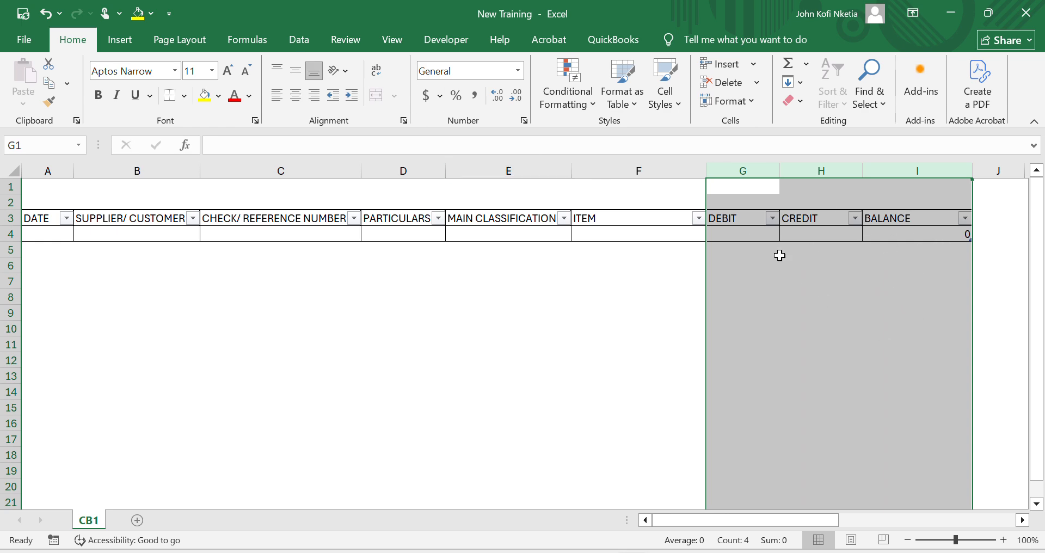
pyautogui.click(482, 96)
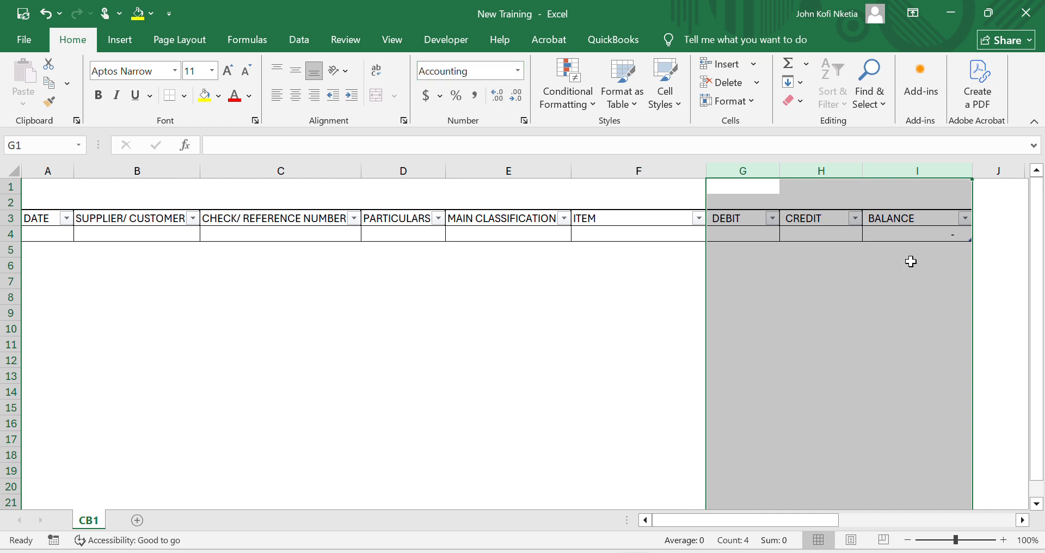
pyautogui.click(911, 262)
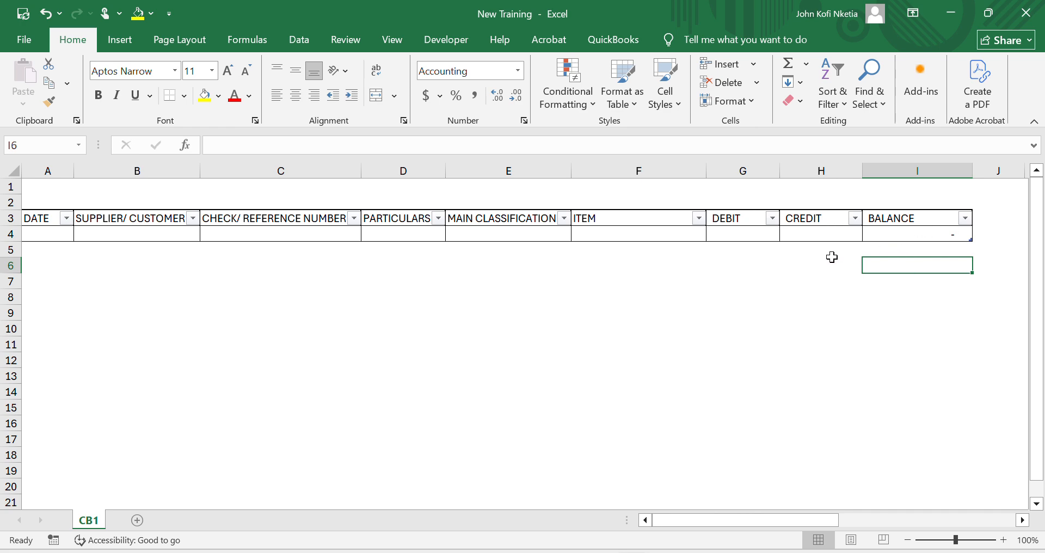
pyautogui.click(845, 233)
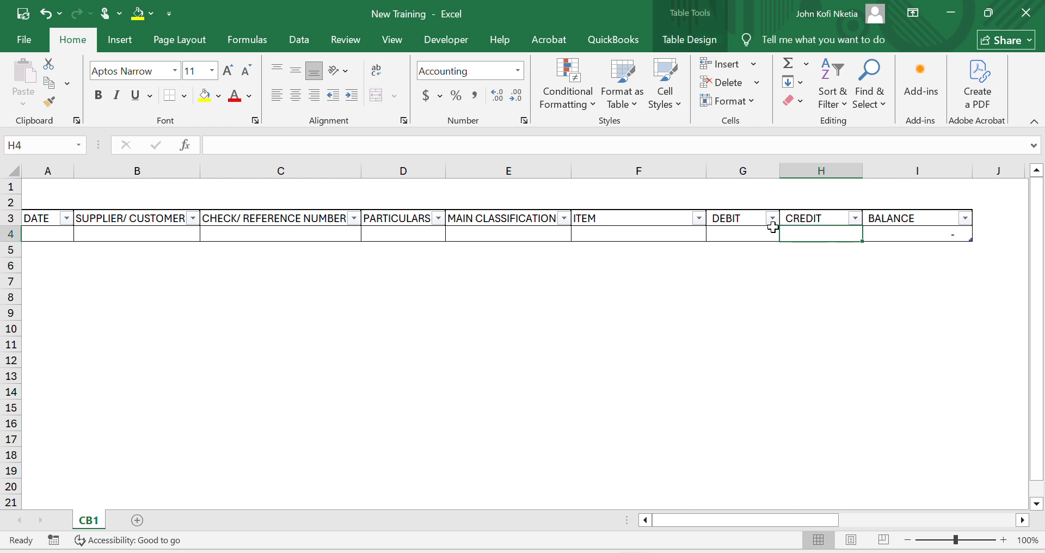
# - Make the table's header row, from DATE to BALANCE, bold with a darker Dark Blue, Text 2 theme font colour
pyautogui.click(39, 221)
pyautogui.hotkey('shift', 'space')
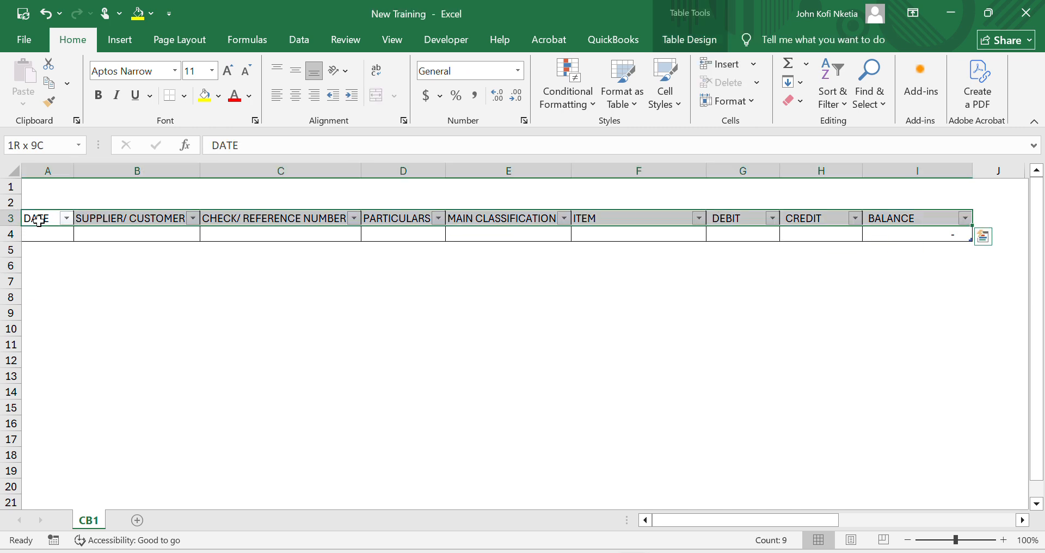
pyautogui.hotkey('ctrl', 'b')
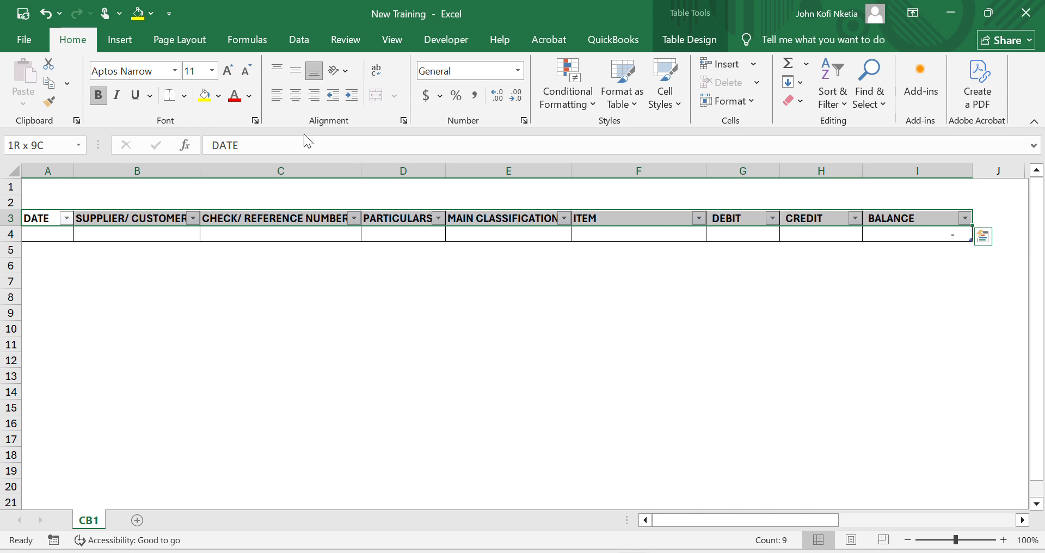
pyautogui.click(248, 97)
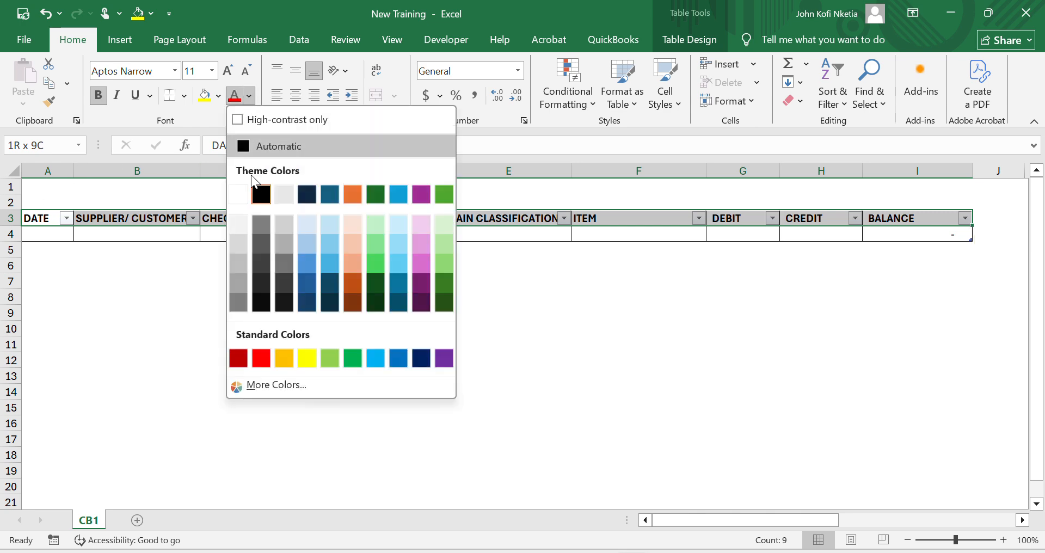
pyautogui.click(309, 281)
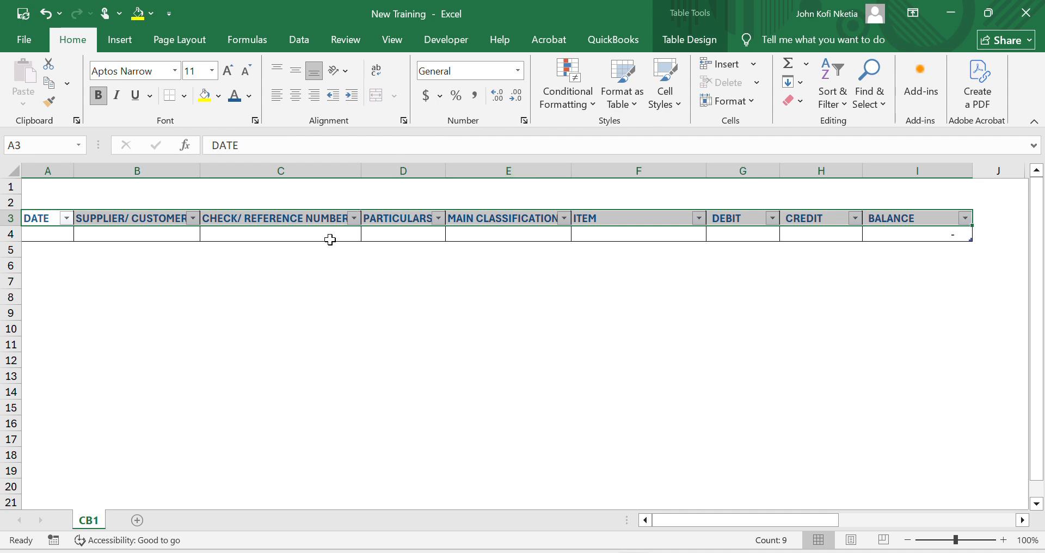
pyautogui.click(331, 240)
pyautogui.click(789, 255)
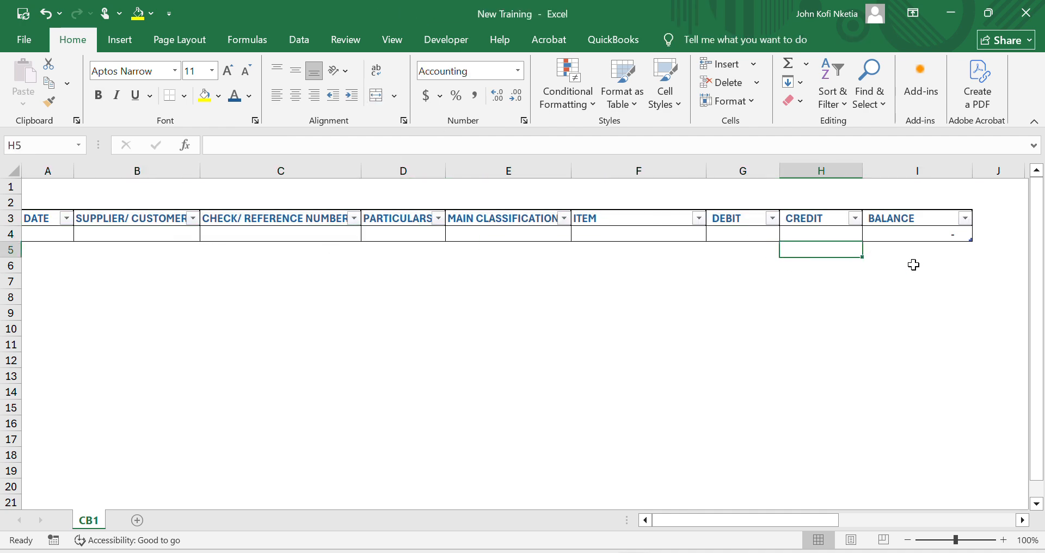
pyautogui.click(936, 240)
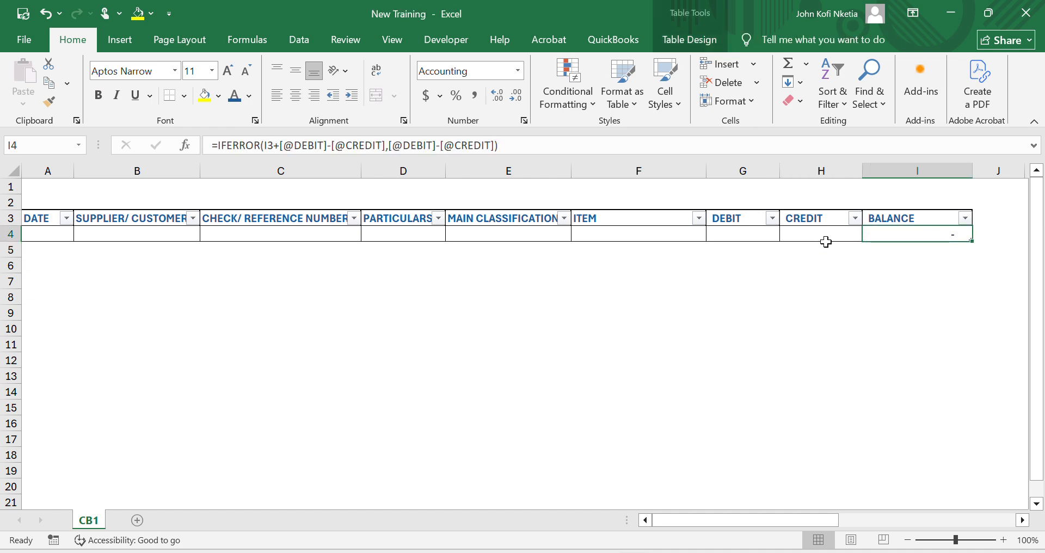
pyautogui.click(825, 245)
pyautogui.click(744, 233)
pyautogui.click(647, 234)
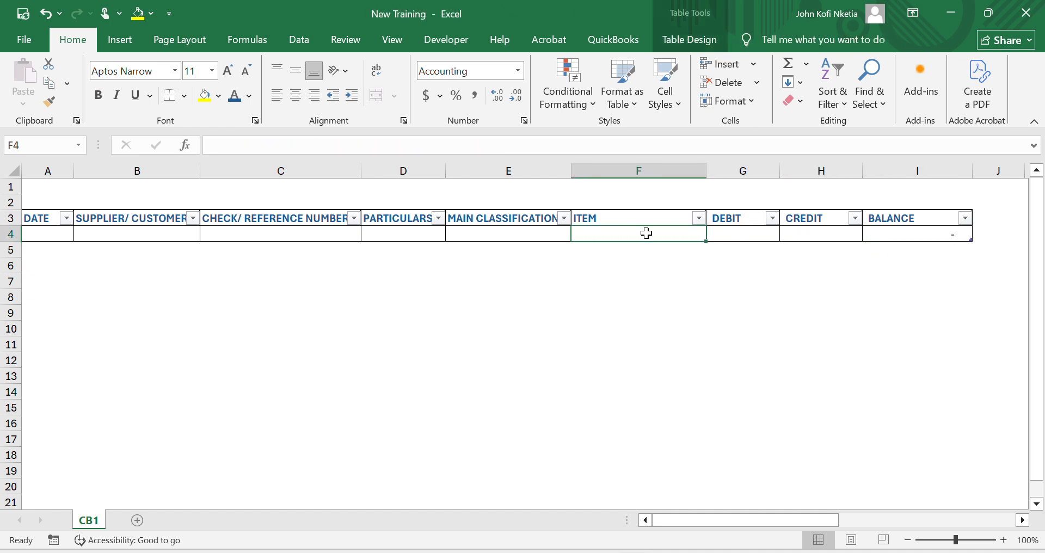
pyautogui.click(525, 232)
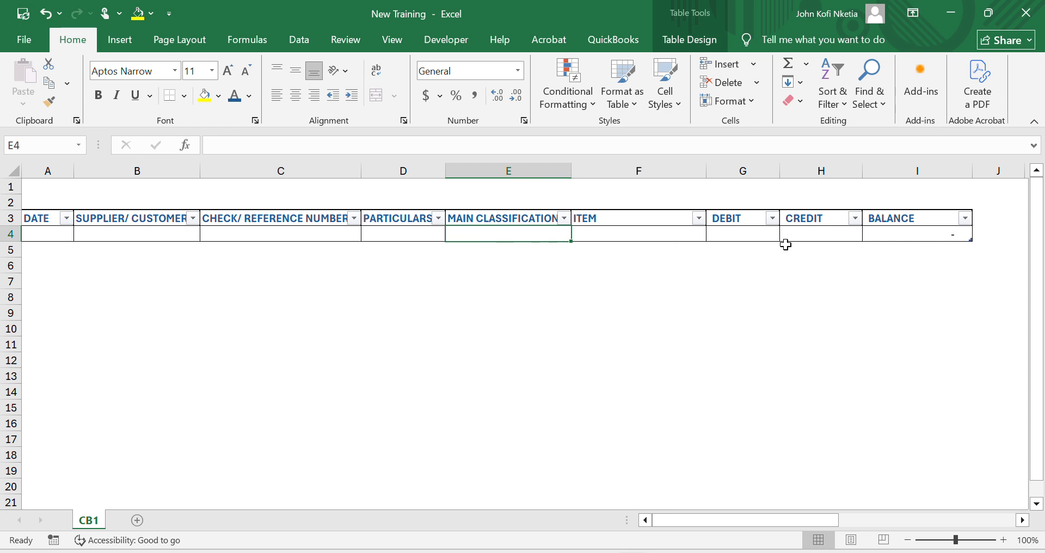